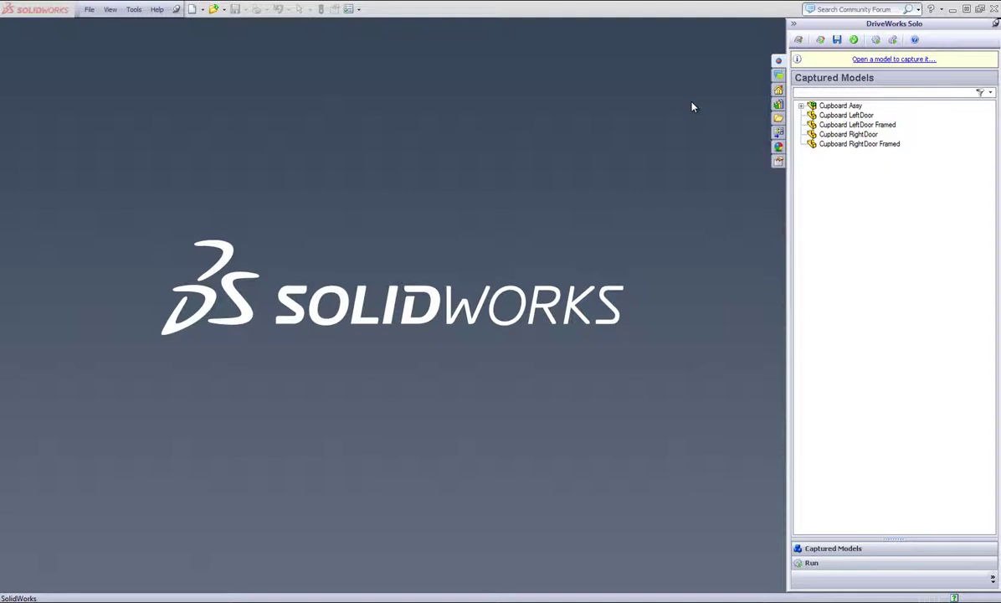
- Open the Cupboard Base drawing from Cupboard Assy > Cupboard Base Assy in Captured Models
{"action": "left_click", "coordinate": [801, 107]}
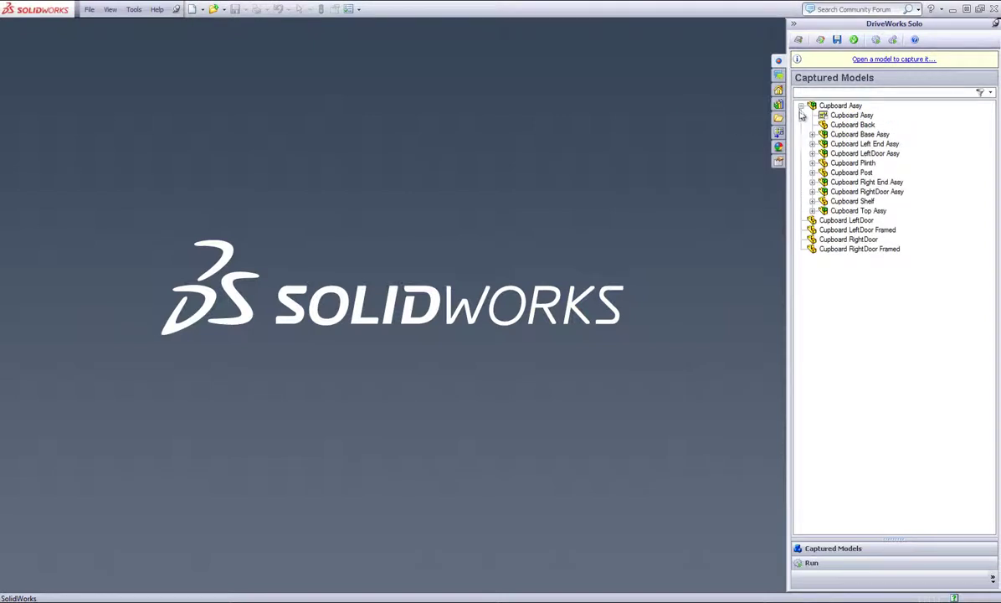
{"action": "left_click", "coordinate": [812, 134]}
{"action": "left_click", "coordinate": [823, 144]}
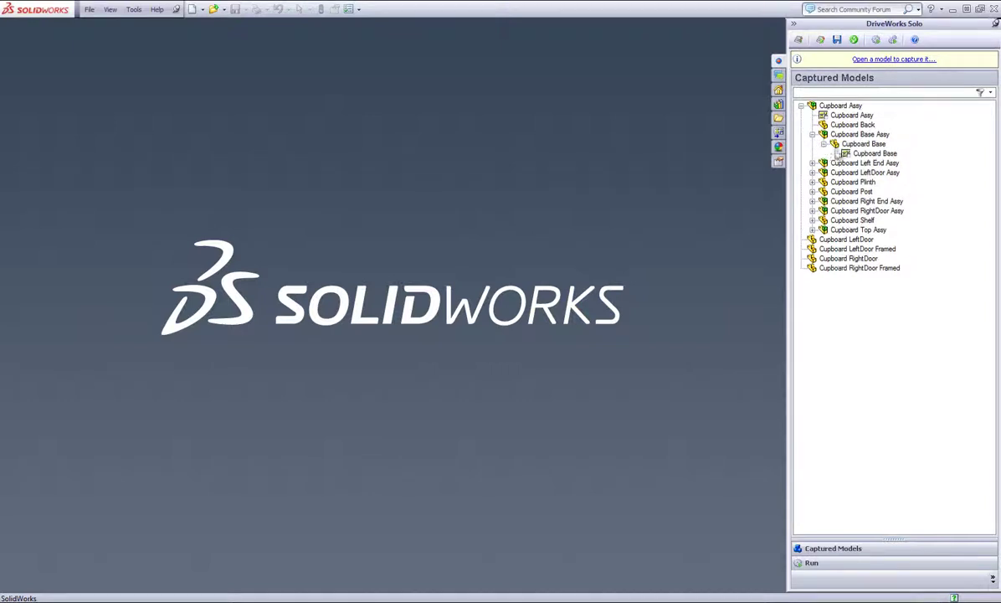
{"action": "double_click", "coordinate": [875, 154]}
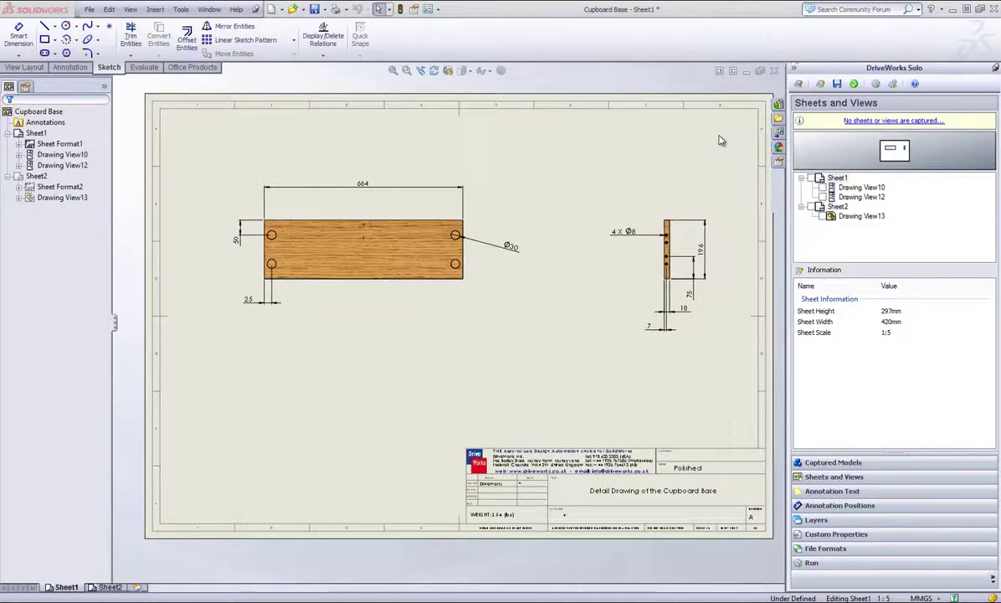
- Look over Sheet1 and Sheet2 of the drawing, then enlarge the DriveWorks sheet preview
{"action": "left_click", "coordinate": [722, 141]}
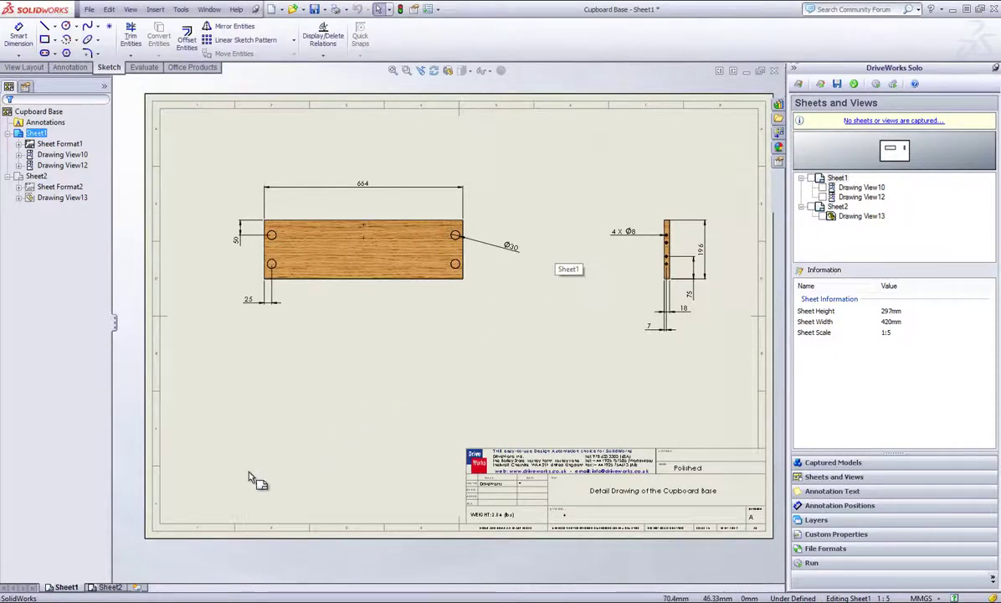
{"action": "left_click", "coordinate": [109, 587]}
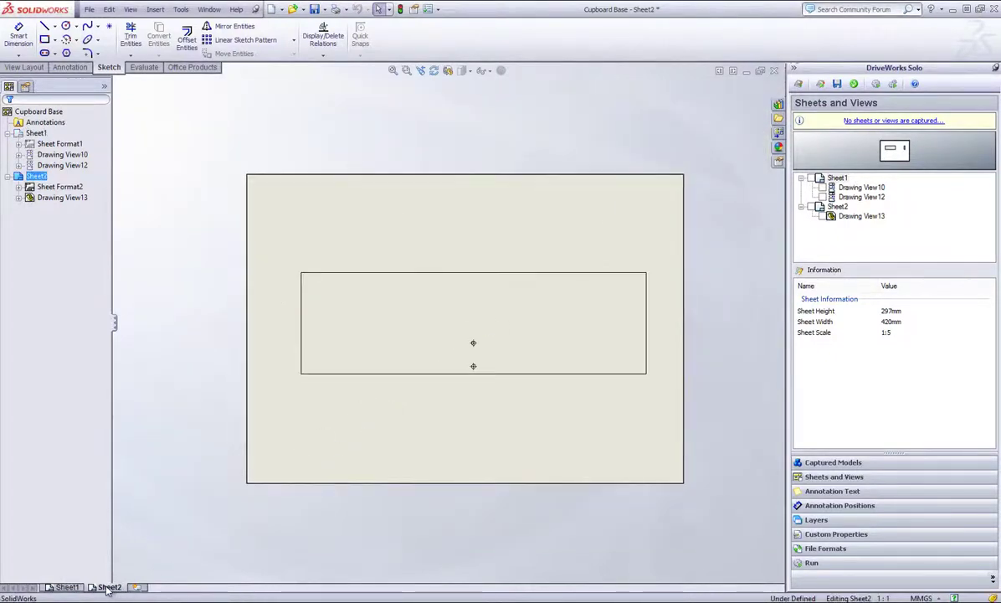
{"action": "left_click", "coordinate": [67, 587]}
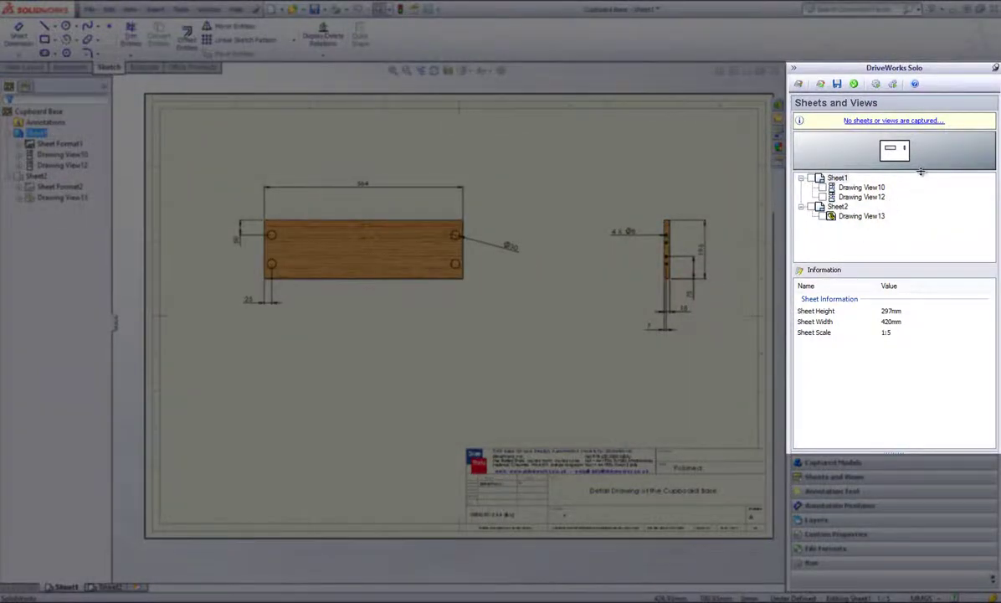
{"action": "left_click_drag", "start_coordinate": [921, 171], "coordinate": [921, 205]}
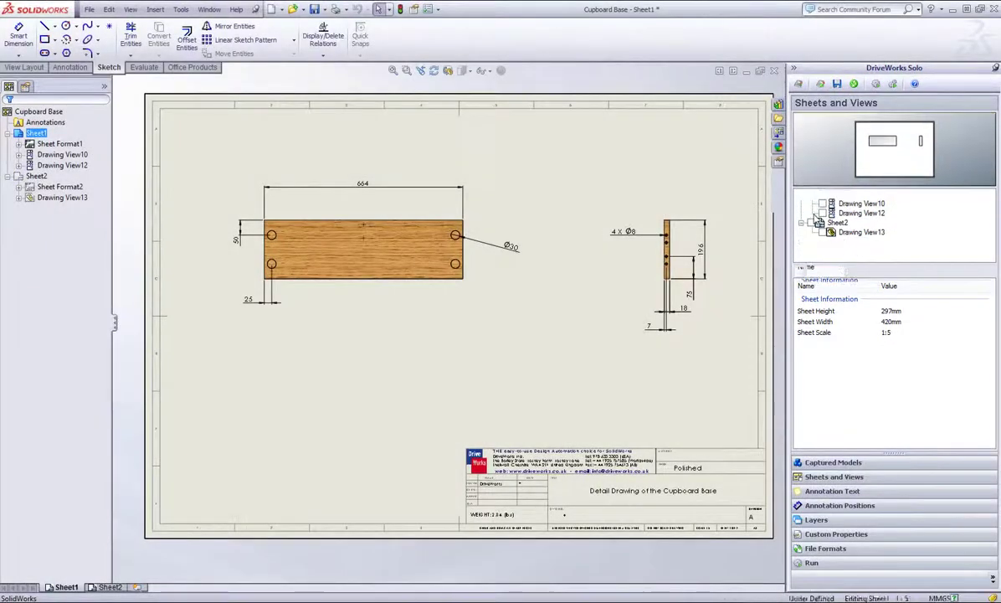
- Capture Sheet1 and Sheet2 of the Cupboard Base drawing for DriveWorks, ending with Sheet1 displayed
{"action": "left_click", "coordinate": [811, 194]}
{"action": "left_click", "coordinate": [812, 223]}
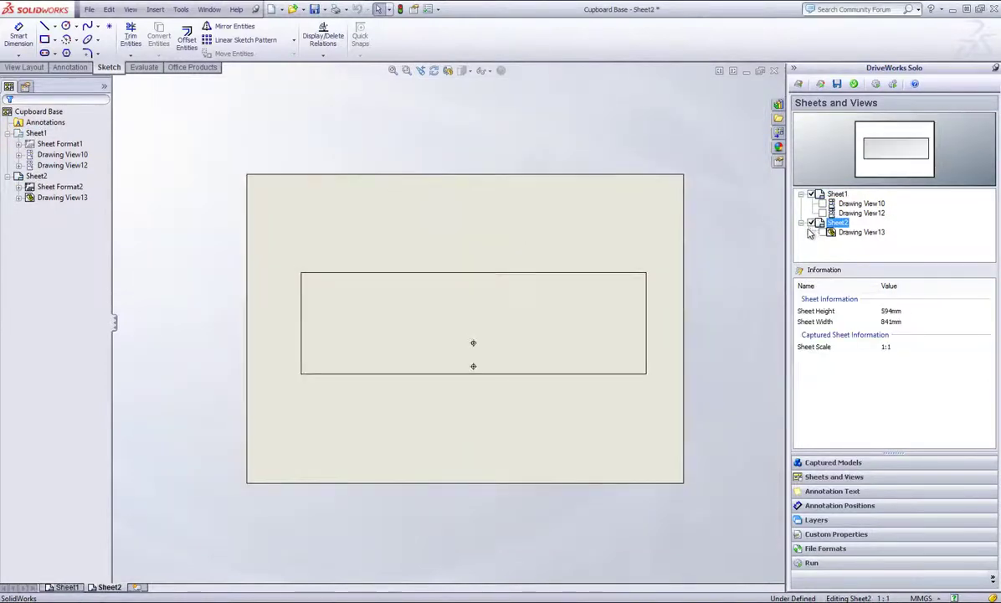
{"action": "left_click", "coordinate": [845, 224]}
{"action": "left_click", "coordinate": [839, 195]}
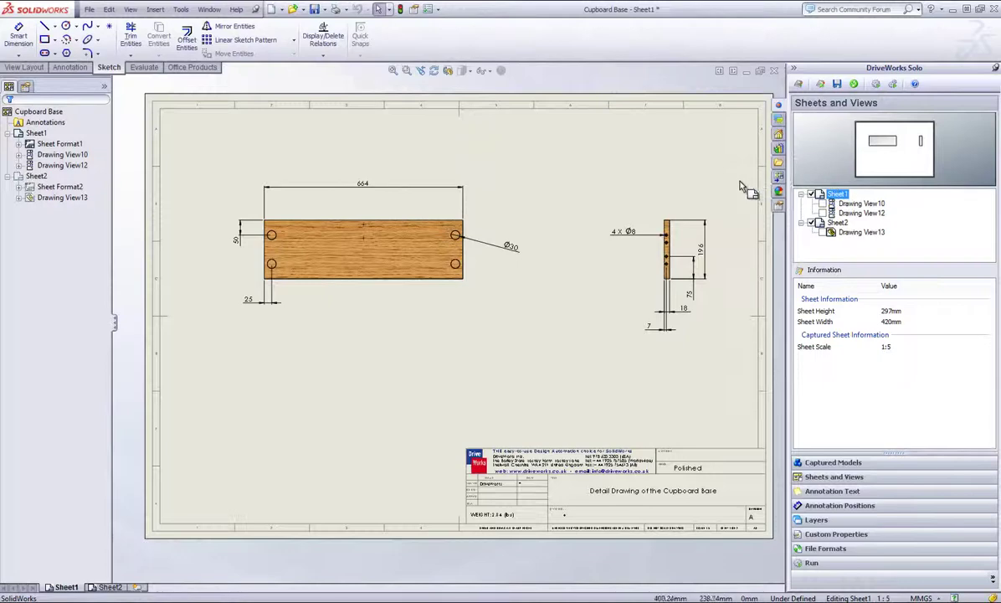
{"action": "left_click", "coordinate": [619, 180]}
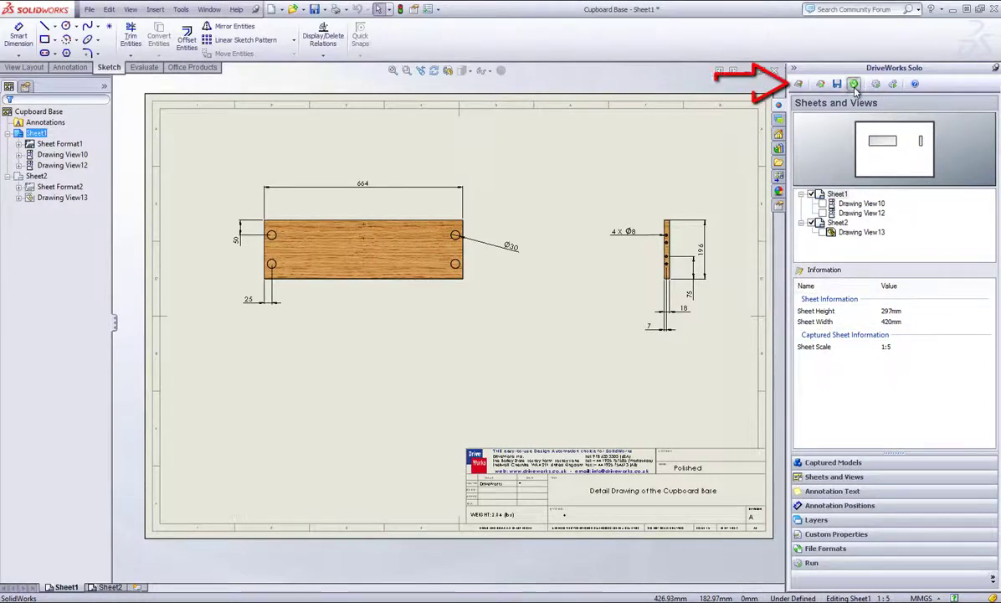
- In the project's Model Rules, list the Cupboard Base drawing's 11 rules and widen the Name column
{"action": "left_click", "coordinate": [797, 85]}
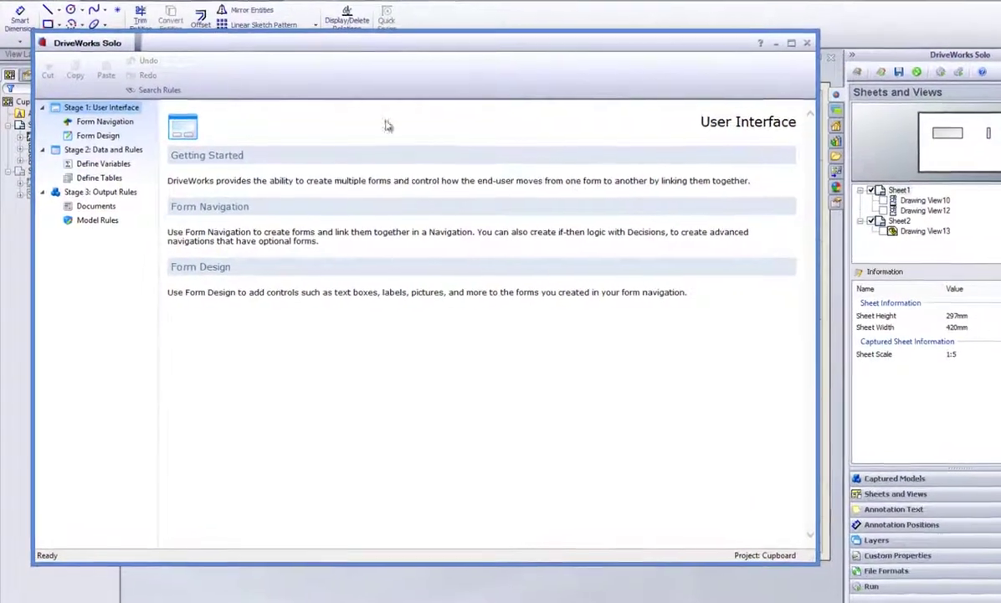
{"action": "left_click", "coordinate": [97, 219]}
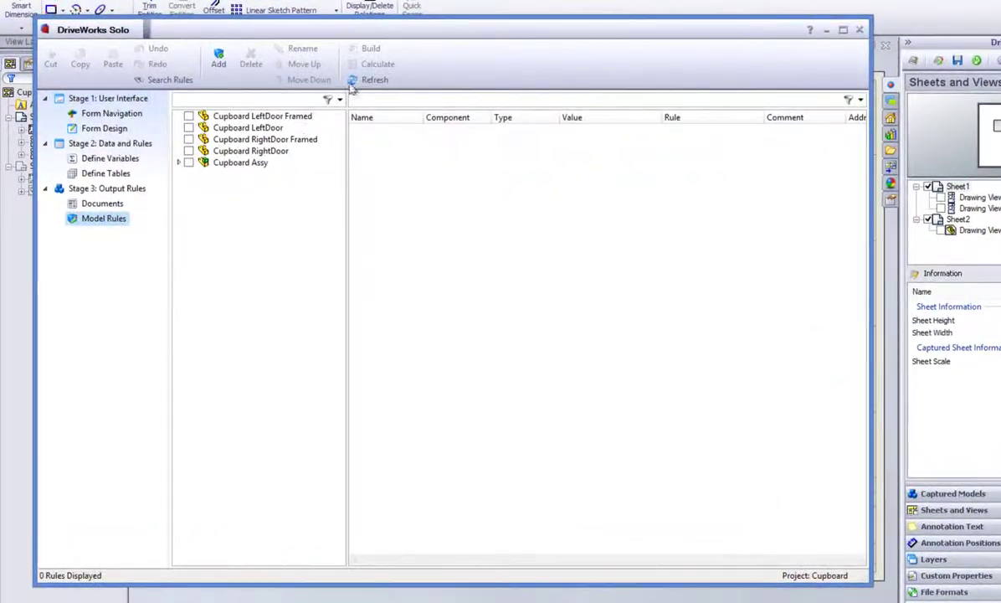
{"action": "left_click", "coordinate": [178, 163]}
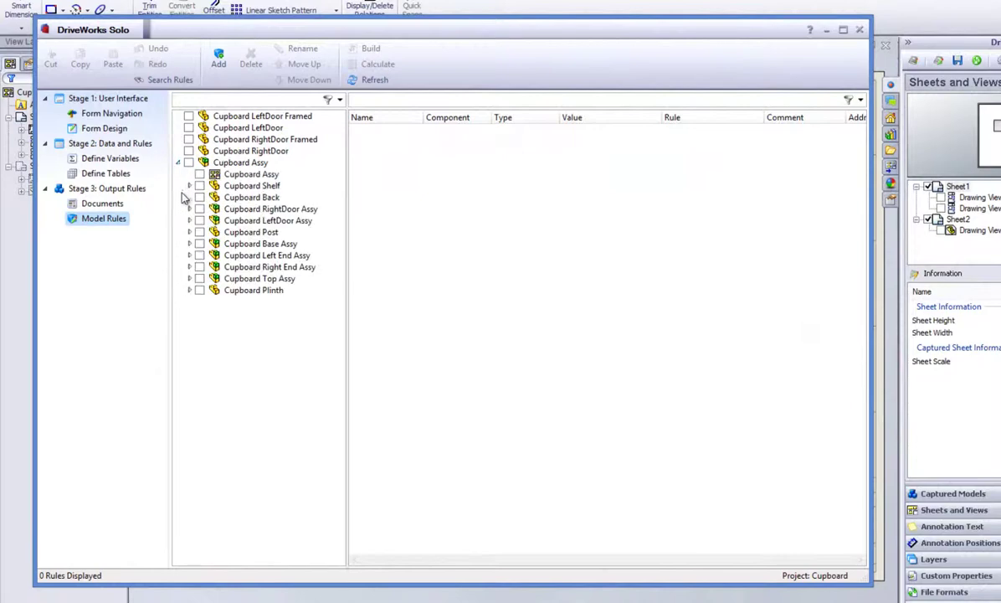
{"action": "left_click", "coordinate": [190, 244]}
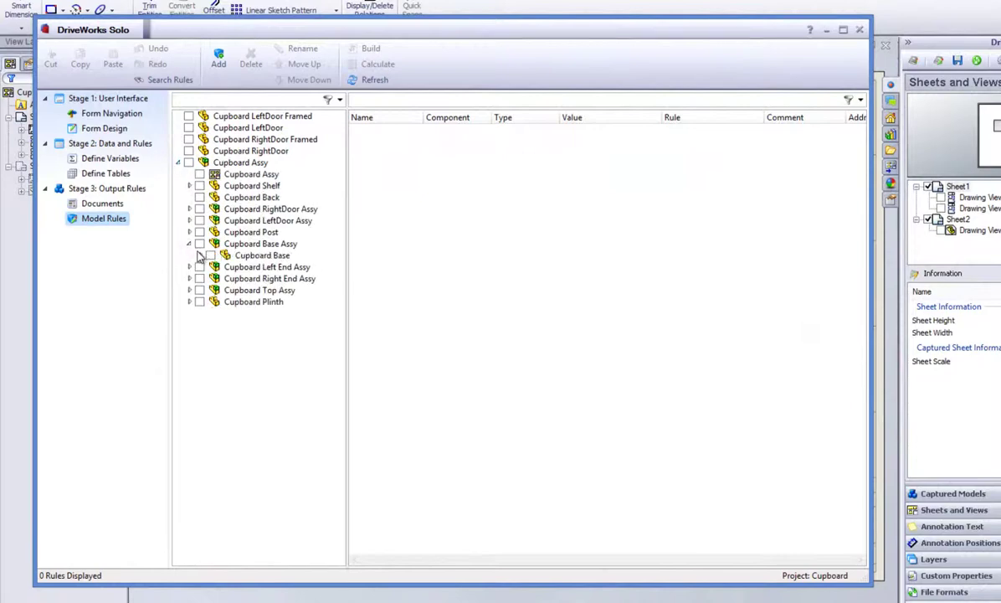
{"action": "left_click", "coordinate": [199, 255]}
{"action": "left_click", "coordinate": [221, 266]}
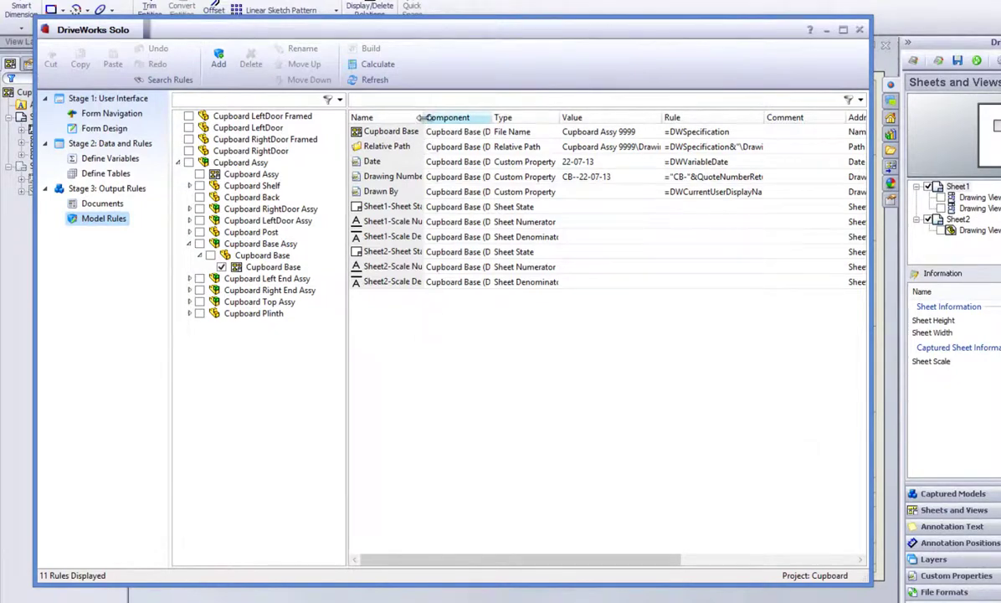
{"action": "left_click_drag", "start_coordinate": [420, 117], "coordinate": [457, 117]}
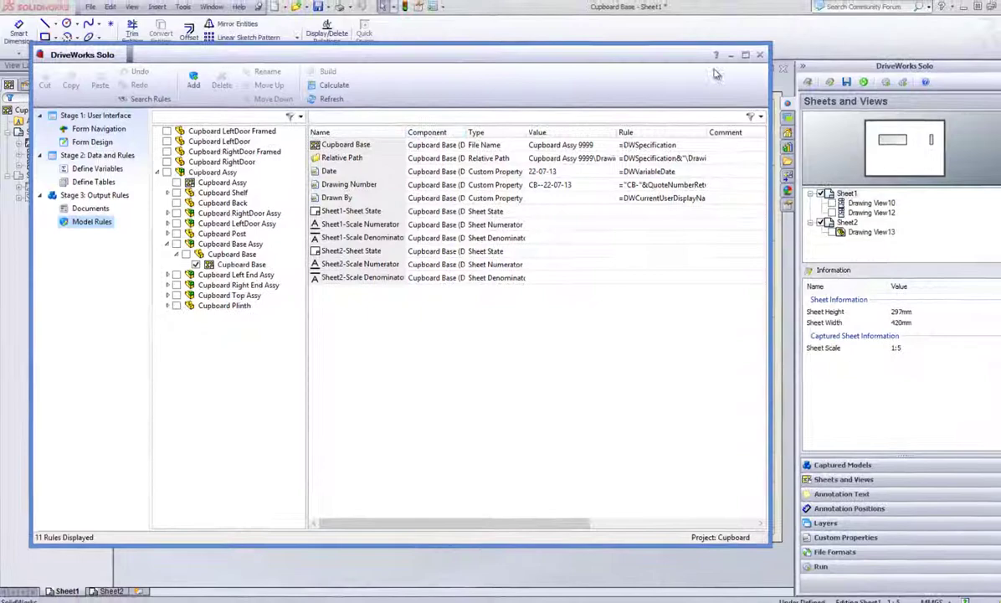
- Maximize the window and preview Sheet1, Sheet2 and their views, ending on Sheet1 at 1:5
{"action": "left_click", "coordinate": [744, 55]}
{"action": "left_click", "coordinate": [225, 218]}
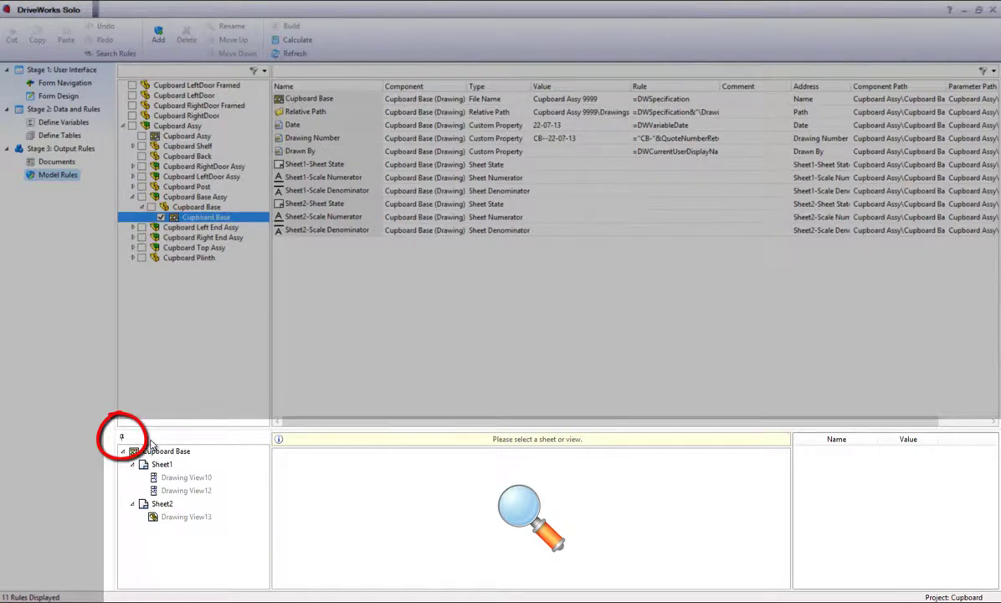
{"action": "left_click", "coordinate": [162, 464]}
{"action": "left_click", "coordinate": [185, 490]}
{"action": "left_click", "coordinate": [163, 504]}
{"action": "left_click", "coordinate": [166, 516]}
{"action": "left_click", "coordinate": [164, 504]}
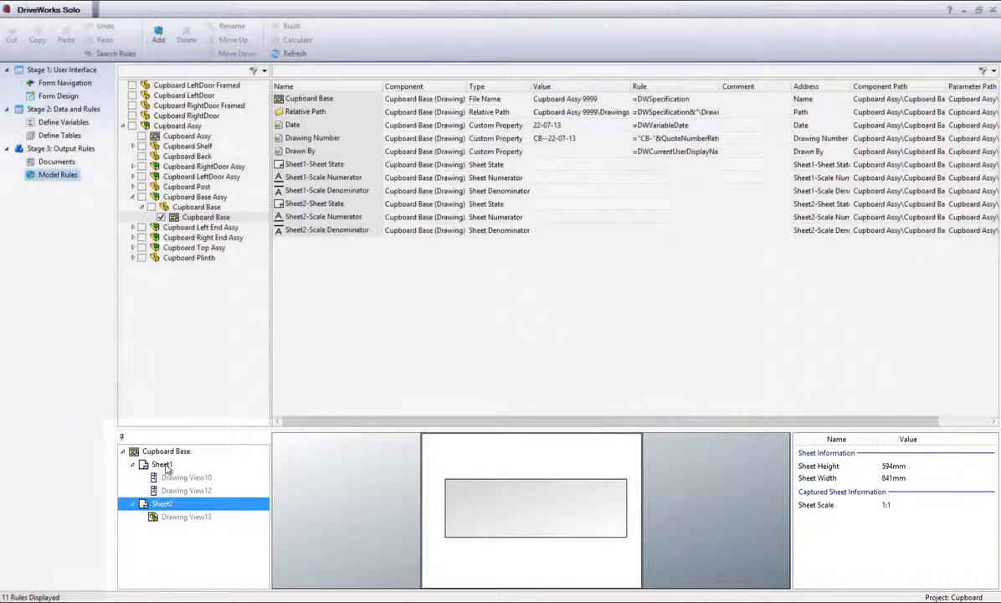
{"action": "left_click", "coordinate": [163, 465]}
{"action": "left_click", "coordinate": [340, 313]}
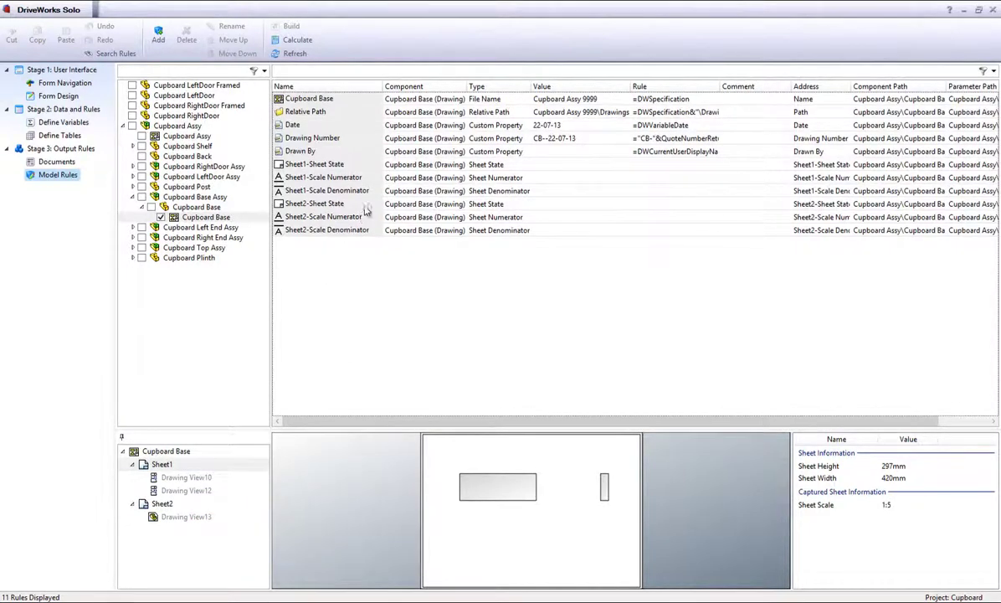
- Enter "DWG" as the Sheet1-Sheet State rule
{"action": "double_click", "coordinate": [353, 165]}
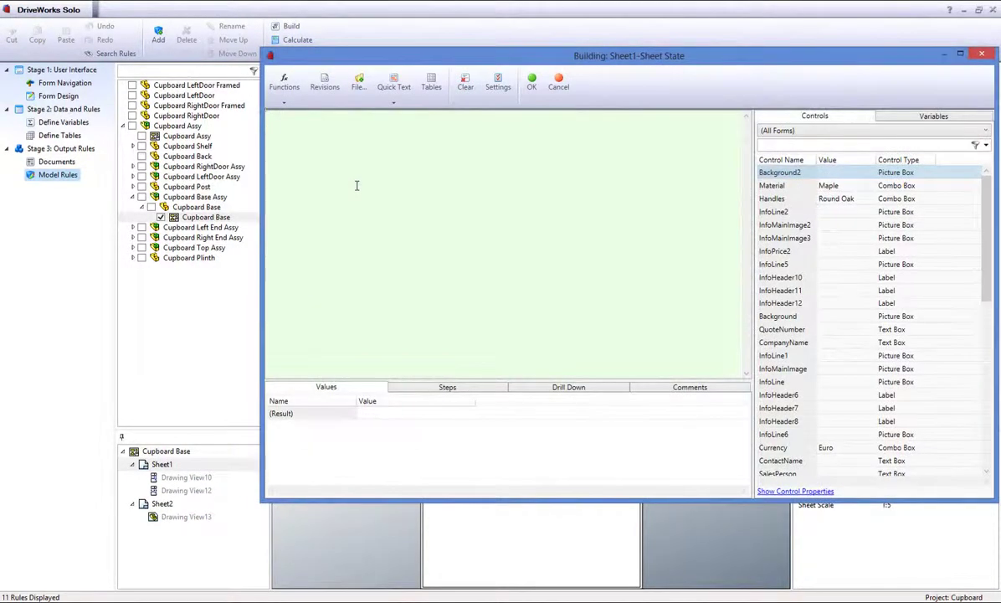
{"action": "type", "text": "\"DWG\""}
{"action": "left_click", "coordinate": [532, 83]}
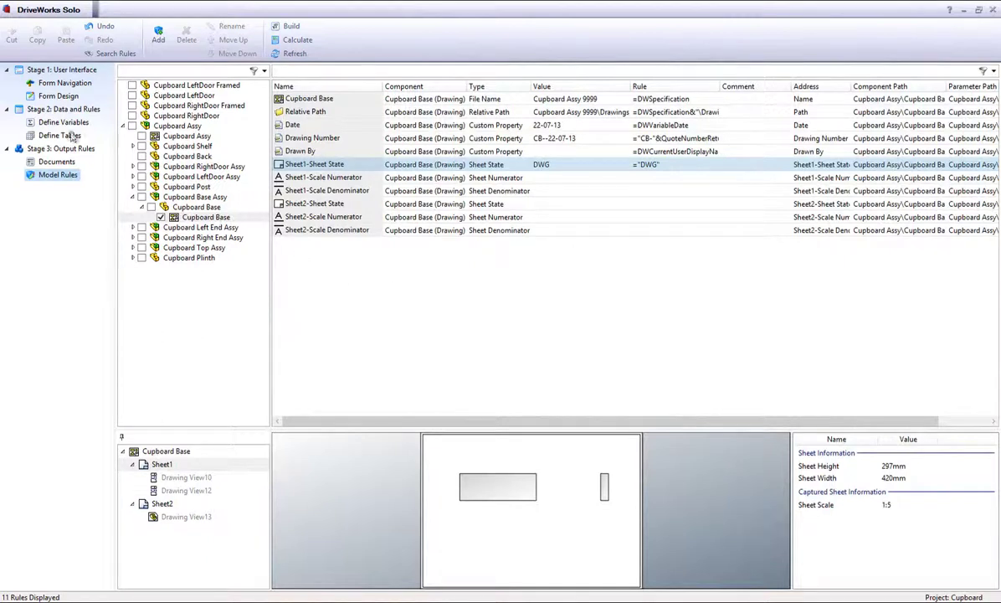
- Add a CreateDXF check box to the Info form and place it just above the cupboard picture
{"action": "left_click", "coordinate": [52, 95]}
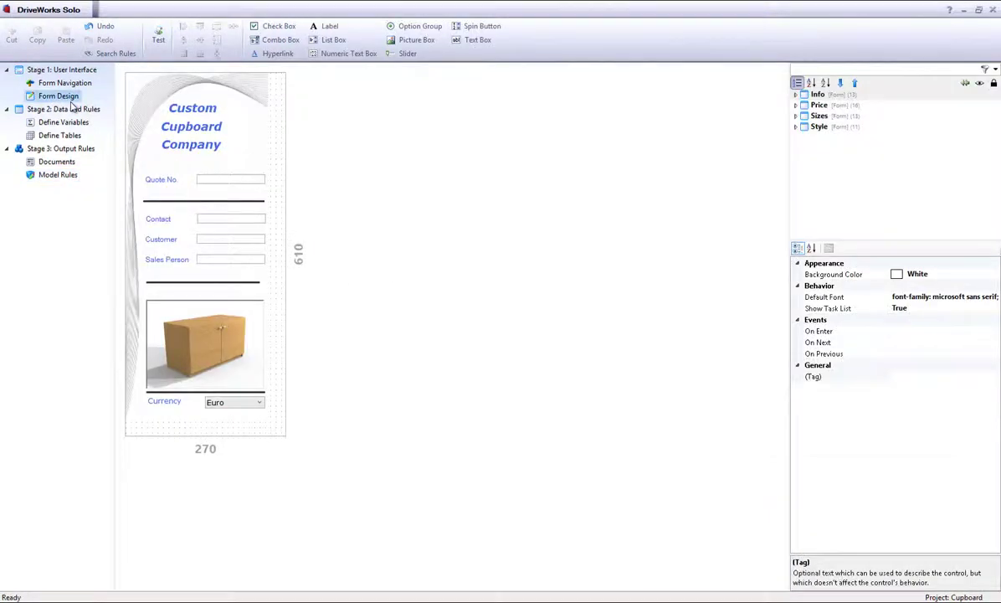
{"action": "left_click", "coordinate": [799, 94]}
{"action": "left_click", "coordinate": [796, 97]}
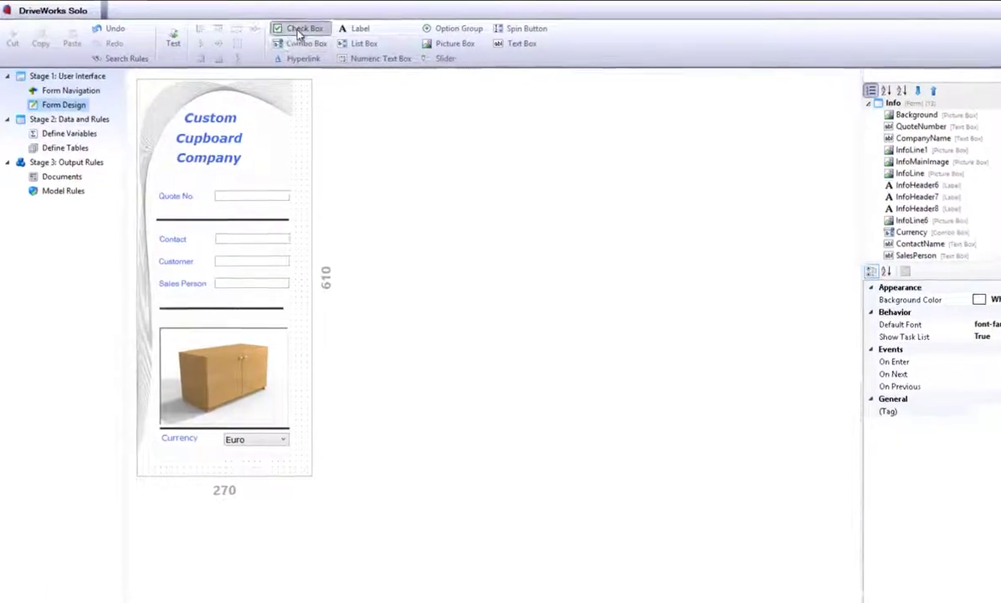
{"action": "left_click", "coordinate": [299, 30]}
{"action": "type", "text": "CreateDXF"}
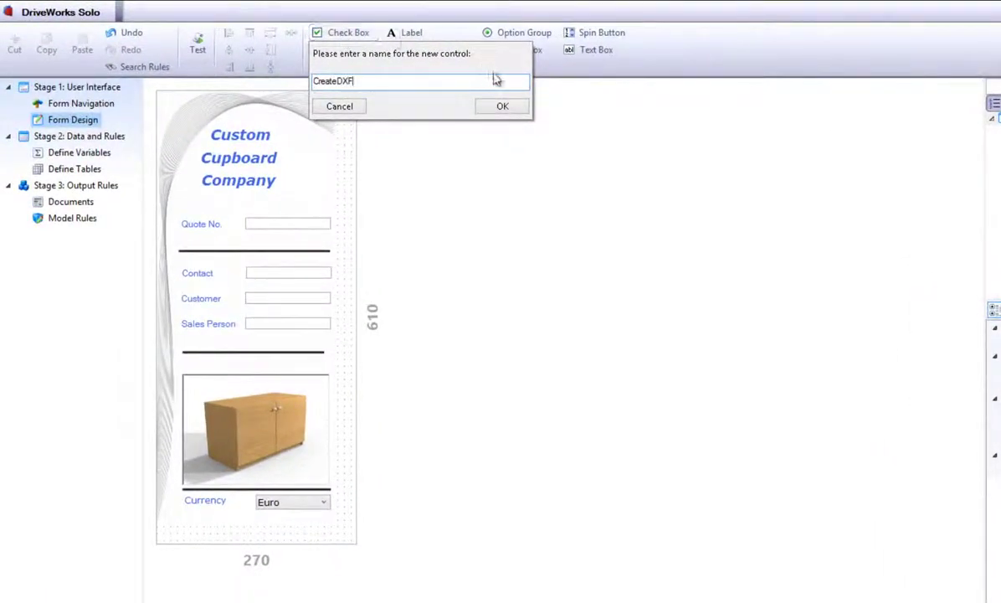
{"action": "left_click", "coordinate": [477, 106]}
{"action": "left_click_drag", "start_coordinate": [250, 136], "coordinate": [307, 366]}
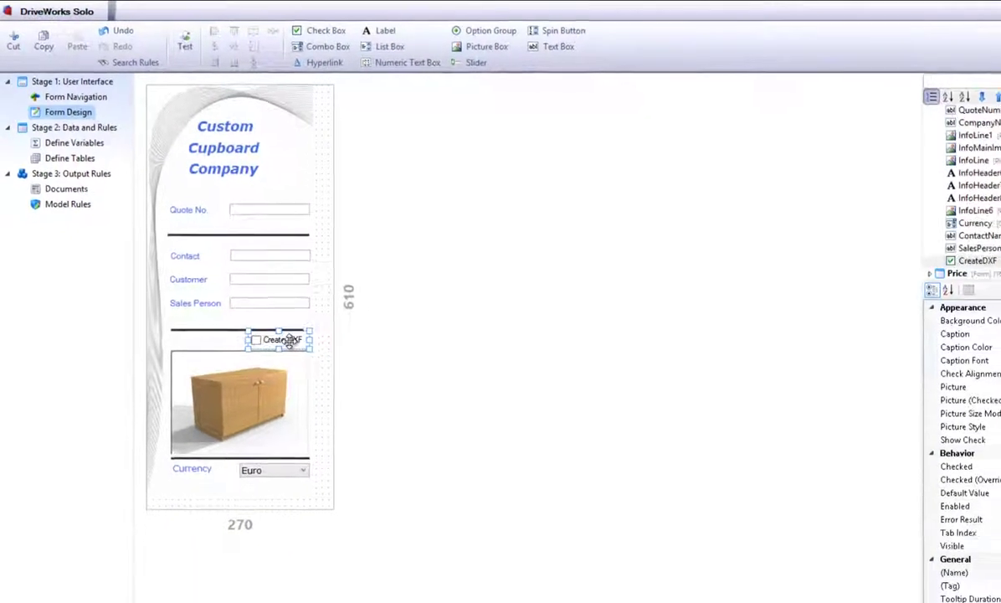
{"action": "left_click", "coordinate": [356, 350]}
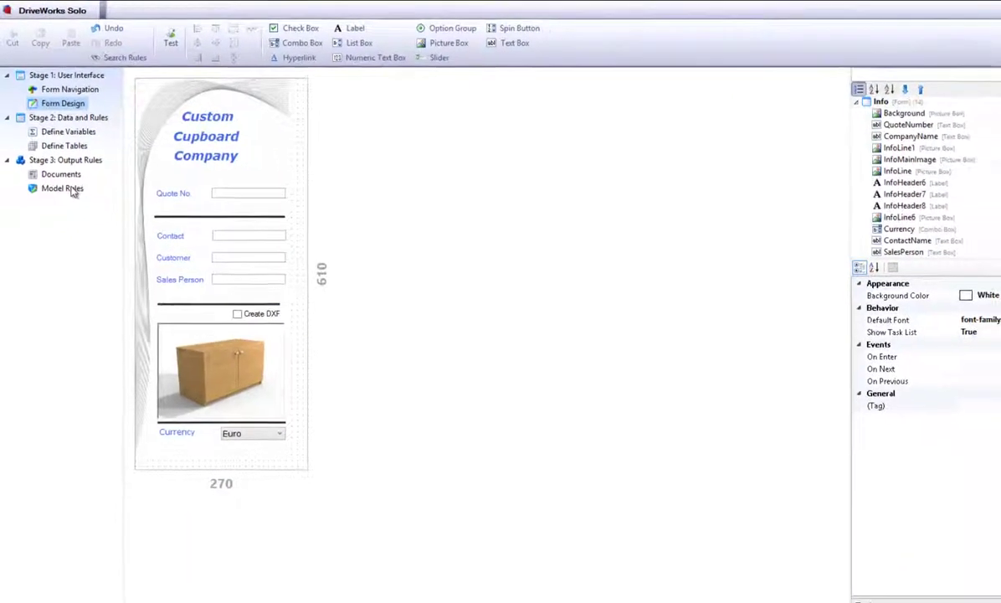
- Build Sheet2-Sheet State as an IF on CreateDXF returning "DXF" when true, "Delete" otherwise
{"action": "left_click", "coordinate": [74, 190]}
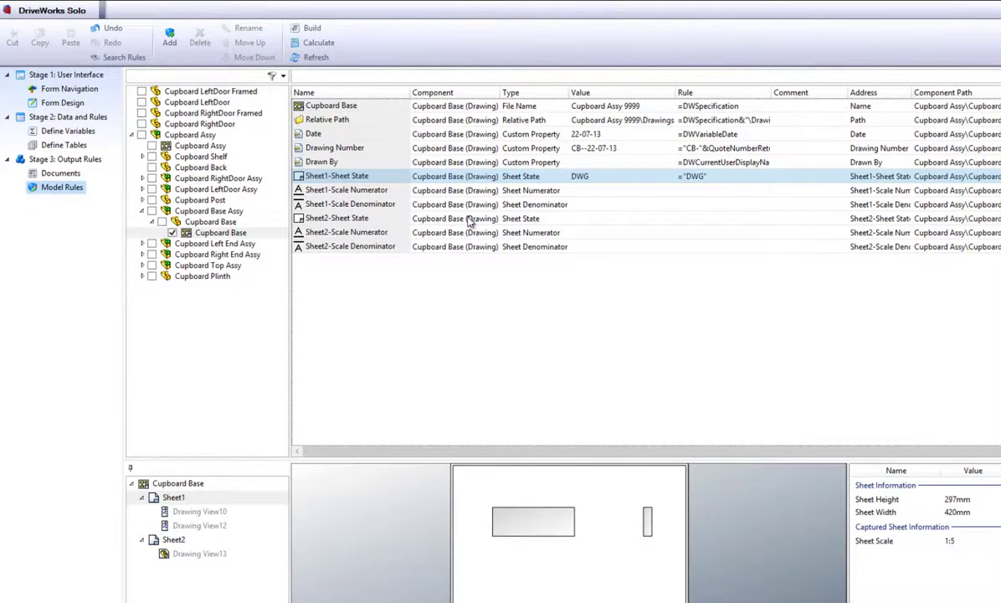
{"action": "double_click", "coordinate": [437, 216]}
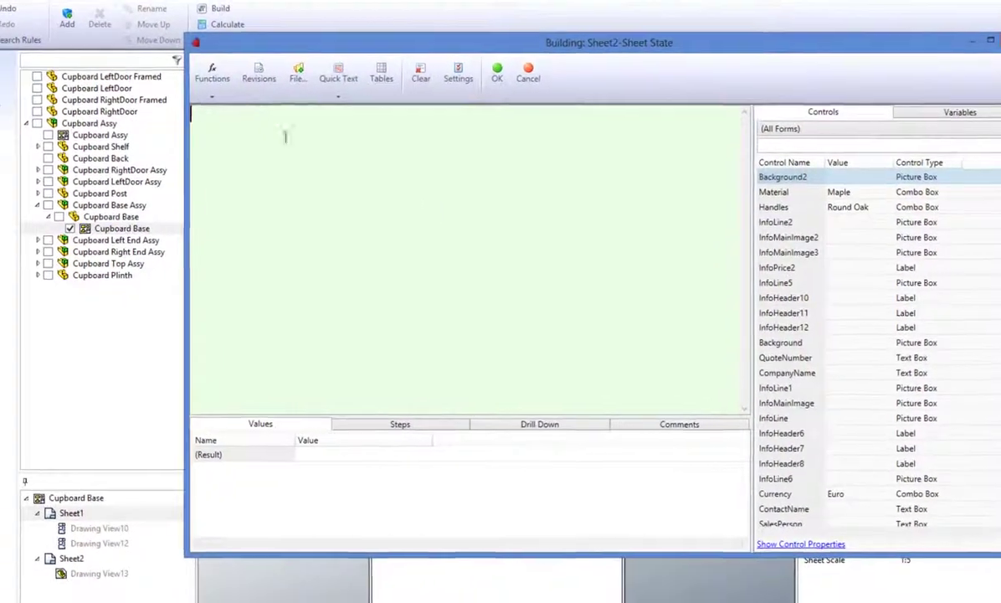
{"action": "left_click", "coordinate": [282, 106]}
{"action": "left_click", "coordinate": [146, 104]}
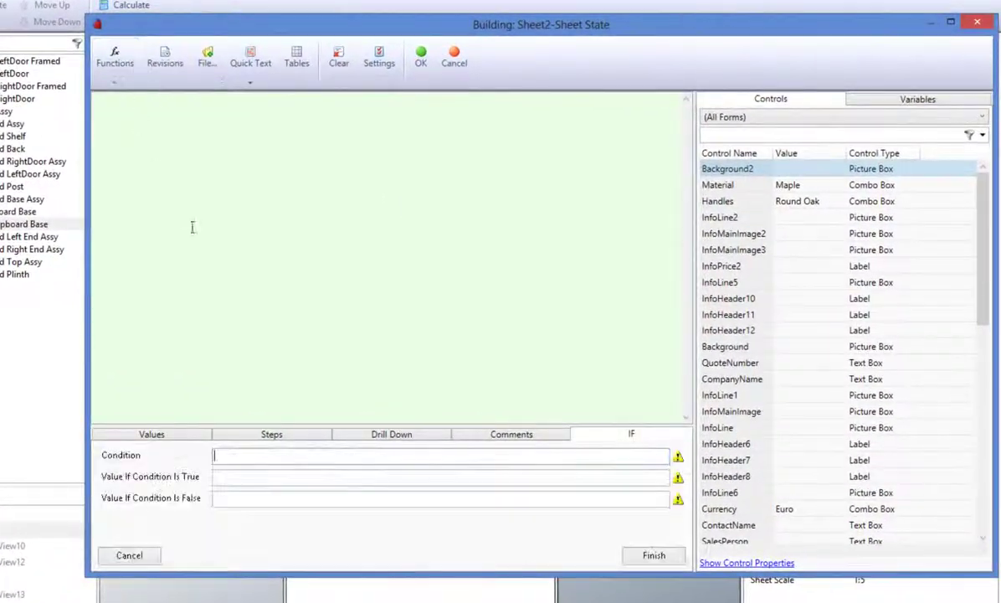
{"action": "left_click", "coordinate": [760, 135]}
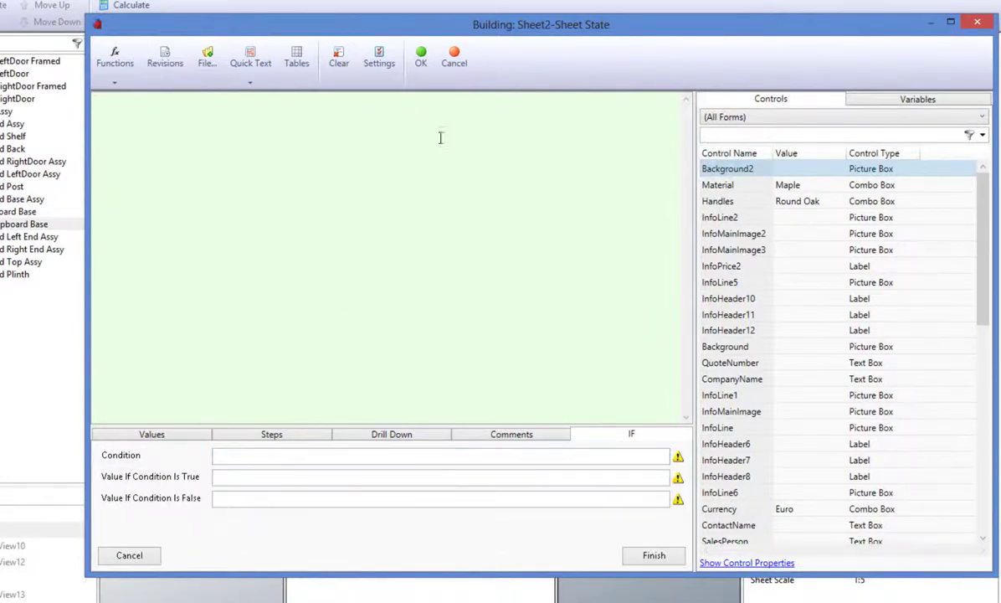
{"action": "type", "text": "create"}
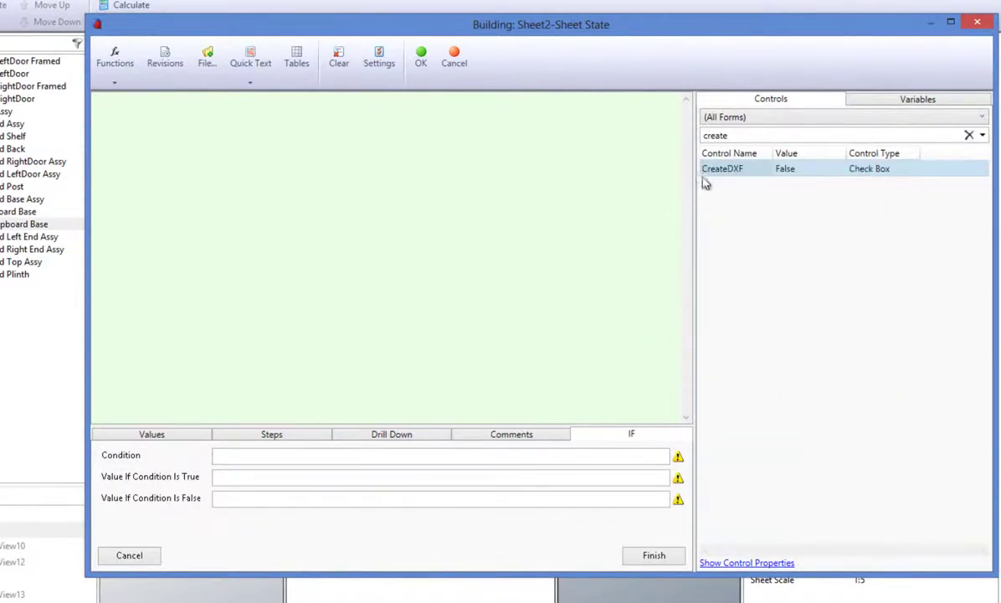
{"action": "double_click", "coordinate": [712, 170]}
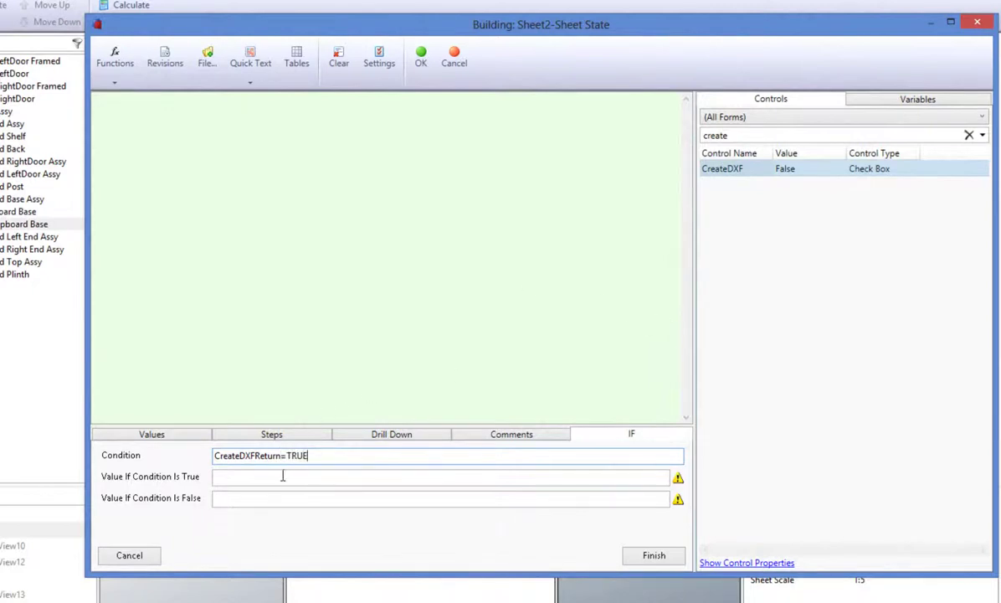
{"action": "type", "text": "\"DXF"}
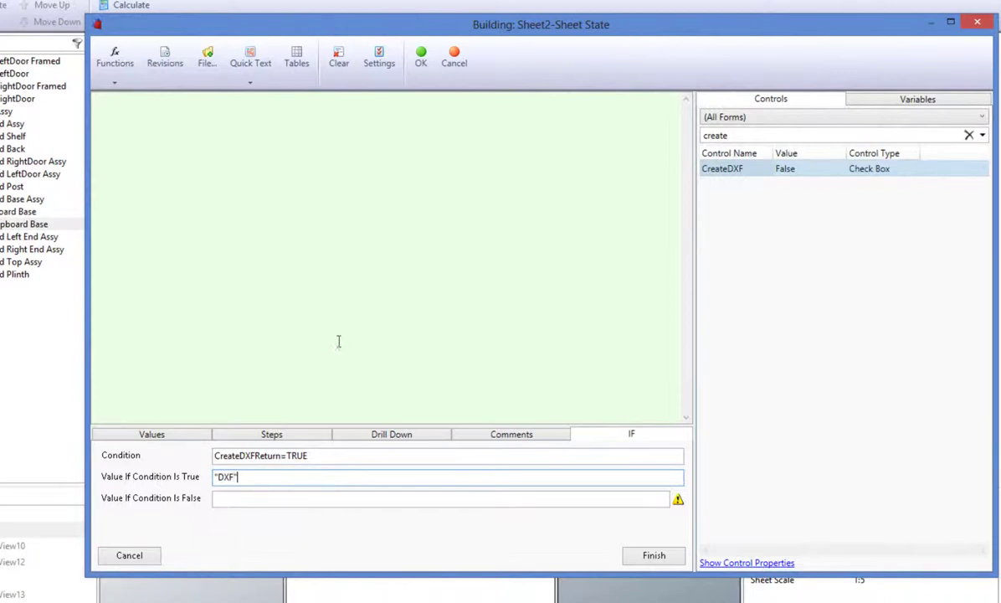
{"action": "left_click", "coordinate": [276, 498]}
{"action": "type", "text": "\"Delete"}
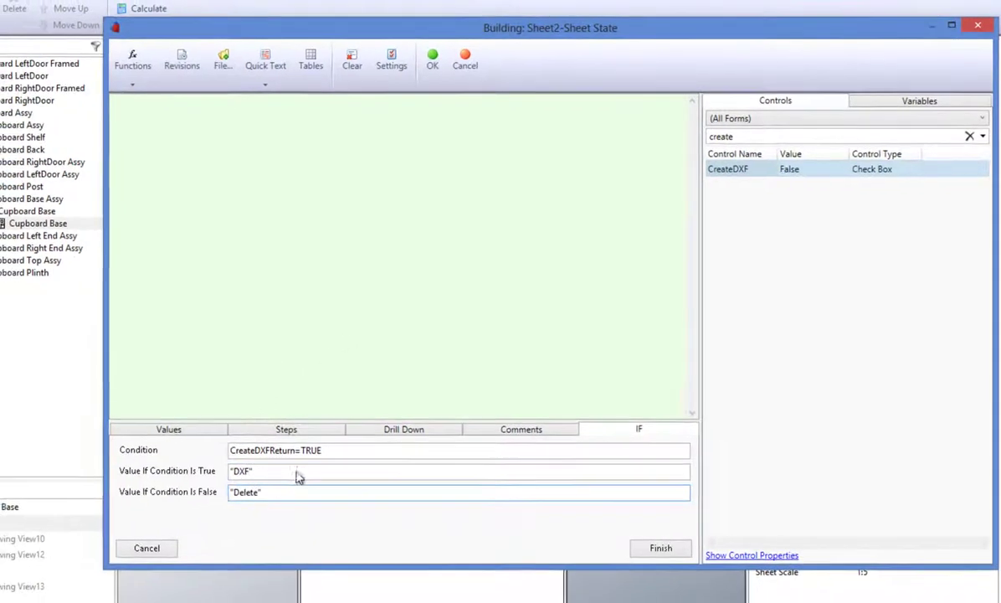
{"action": "left_click", "coordinate": [654, 555]}
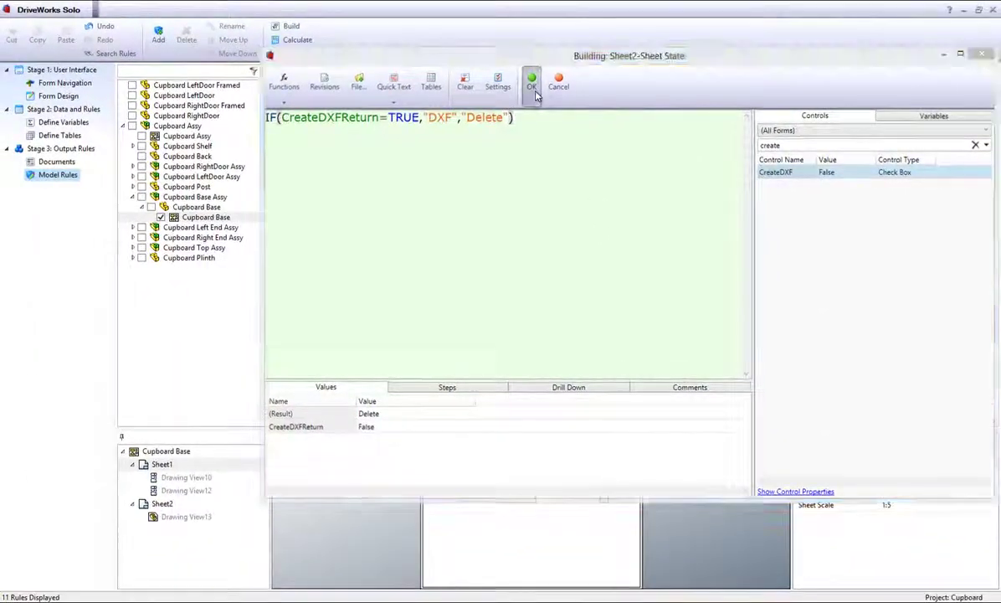
{"action": "left_click", "coordinate": [533, 86]}
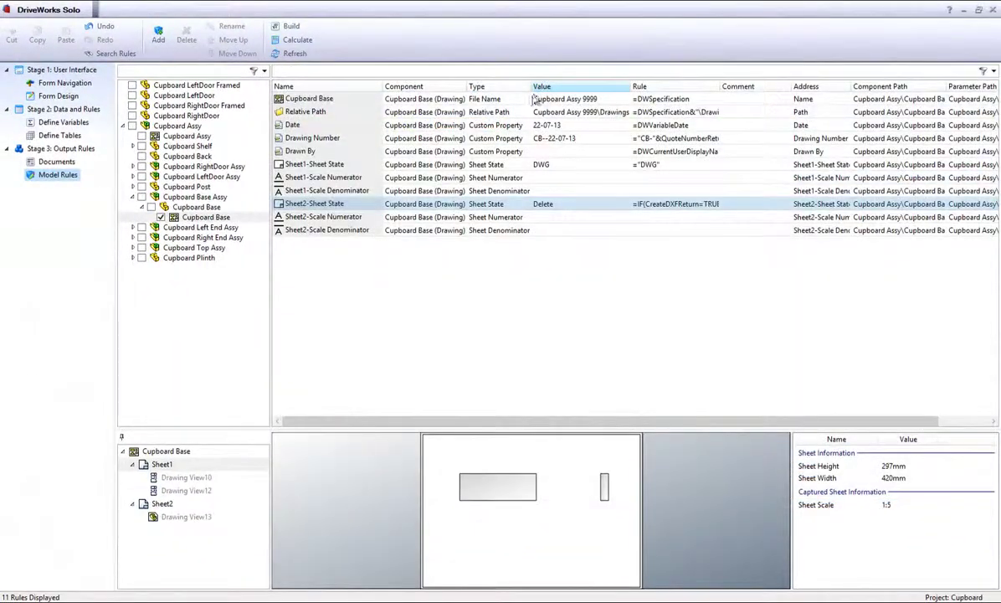
- Set the Sheet1 and Sheet2 Scale Numerator rules together to =1
{"action": "left_click", "coordinate": [458, 179]}
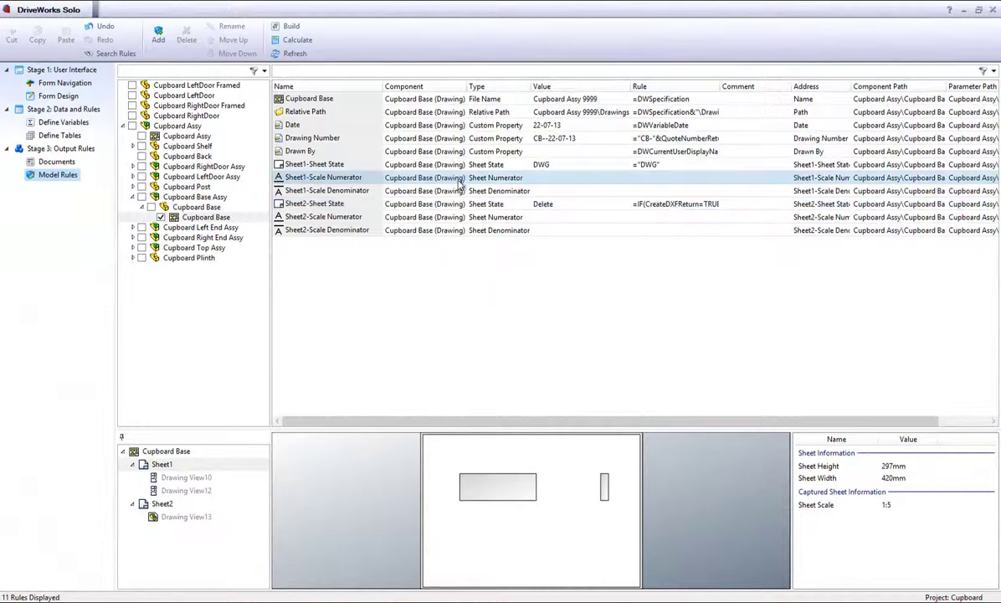
{"action": "left_click", "coordinate": [380, 218], "text": "ctrl"}
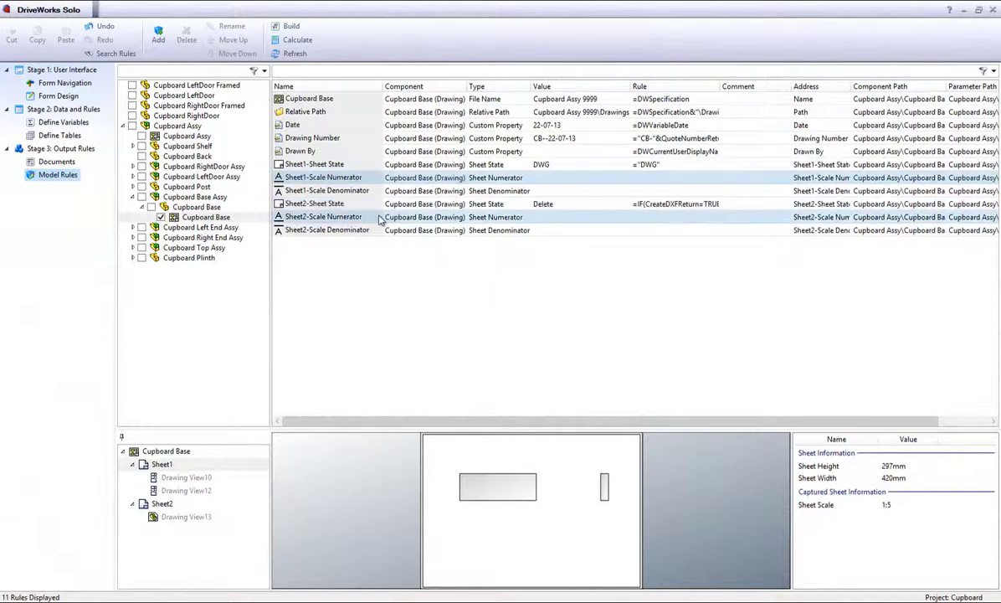
{"action": "left_click", "coordinate": [289, 26]}
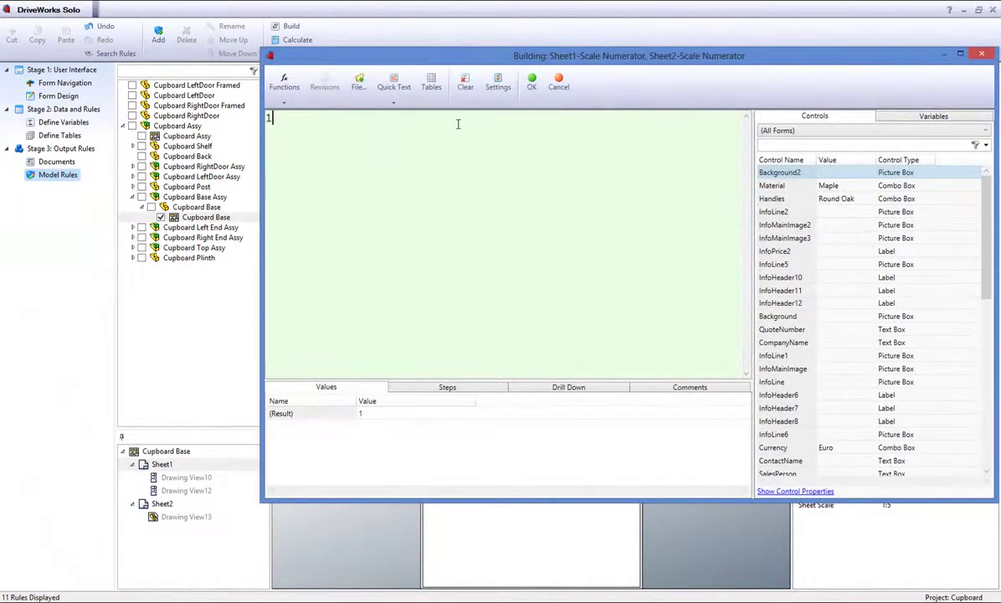
{"action": "left_click", "coordinate": [532, 81]}
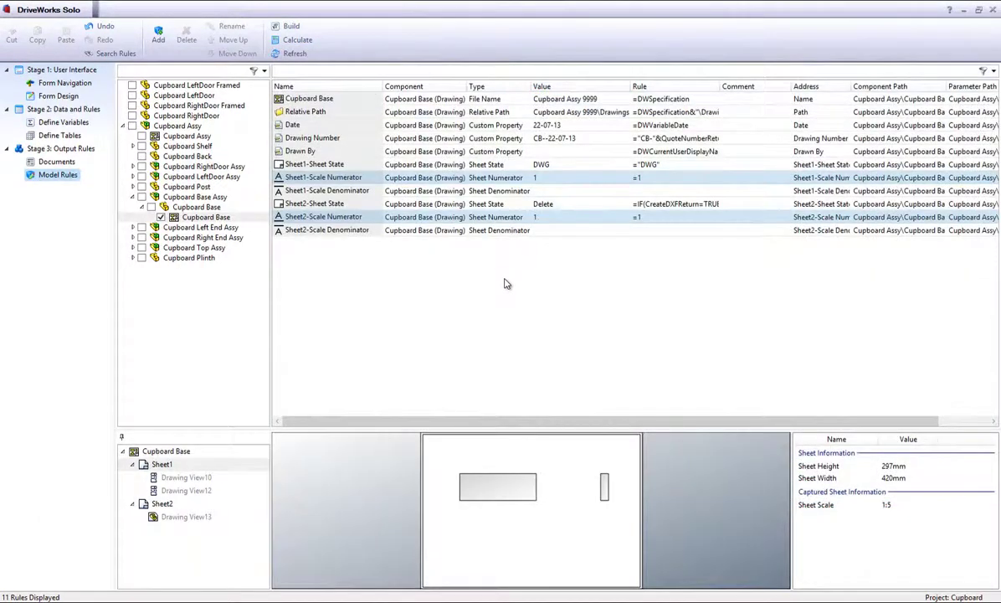
- Set the Sheet2-Scale Denominator rule to 1, then select the Sheet1-Scale Denominator row
{"action": "double_click", "coordinate": [526, 230]}
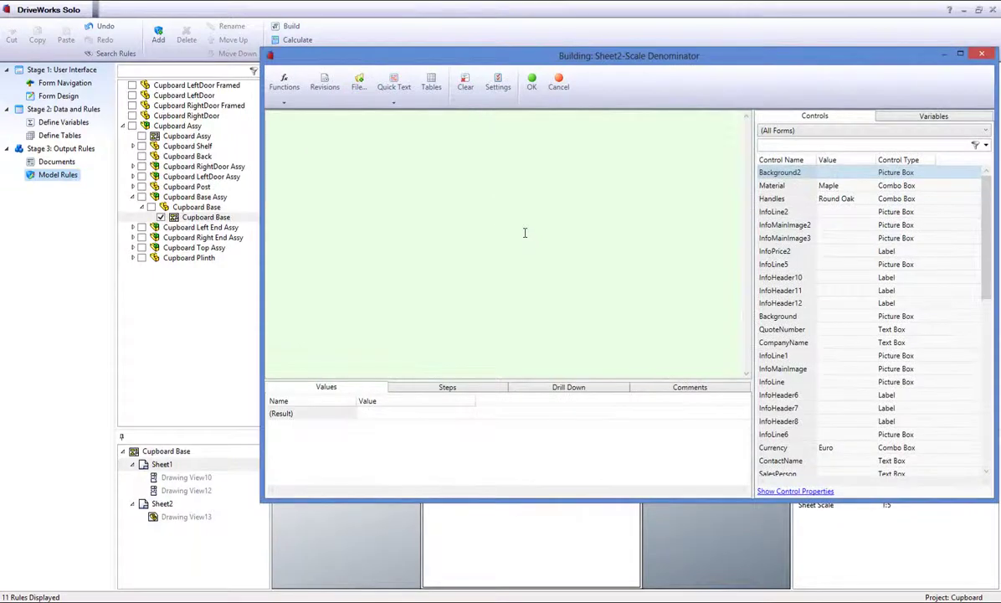
{"action": "left_click", "coordinate": [531, 82]}
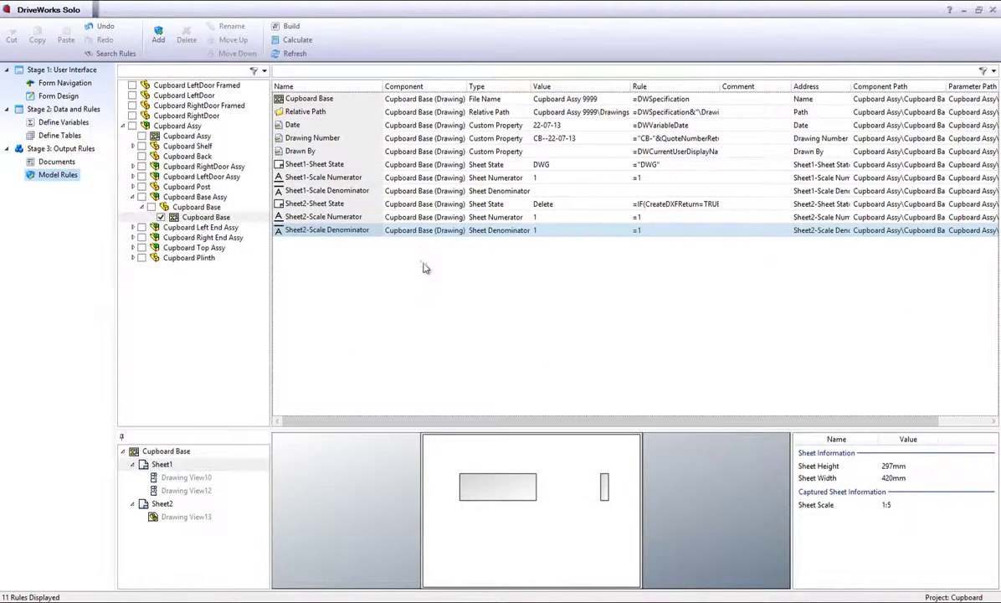
{"action": "left_click", "coordinate": [516, 192]}
- Write the Sheet1-Scale Denominator formula (WidthReturn/664)*5 and select it all
{"action": "double_click", "coordinate": [515, 191]}
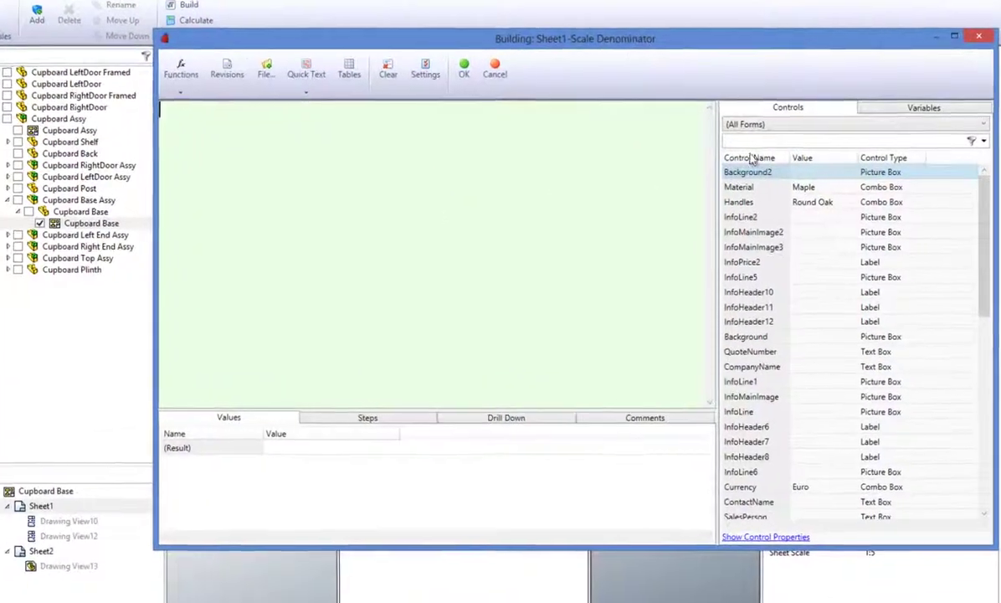
{"action": "left_click", "coordinate": [782, 142]}
{"action": "type", "text": "width"}
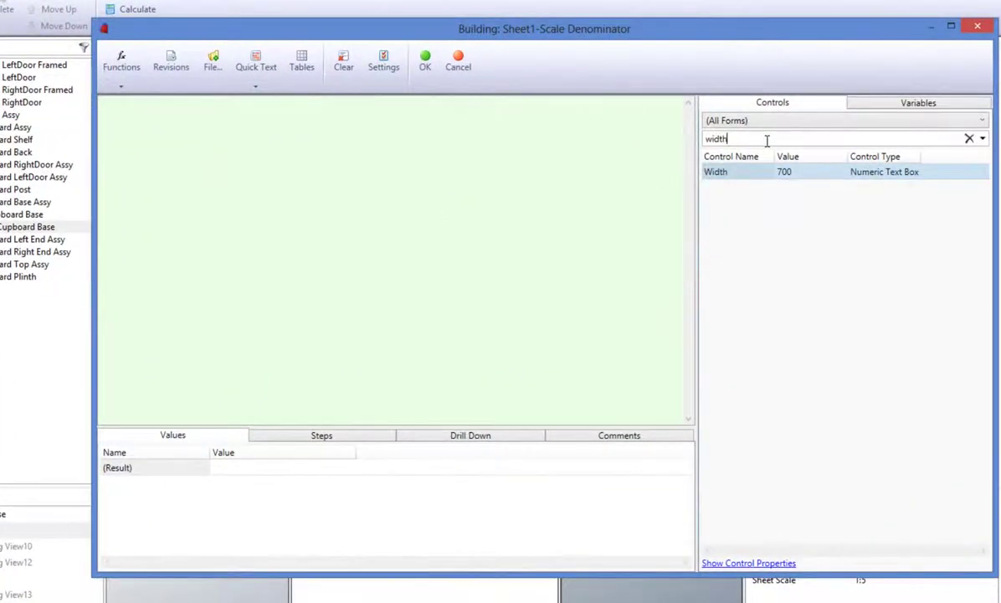
{"action": "double_click", "coordinate": [758, 172]}
{"action": "type", "text": "/664)"}
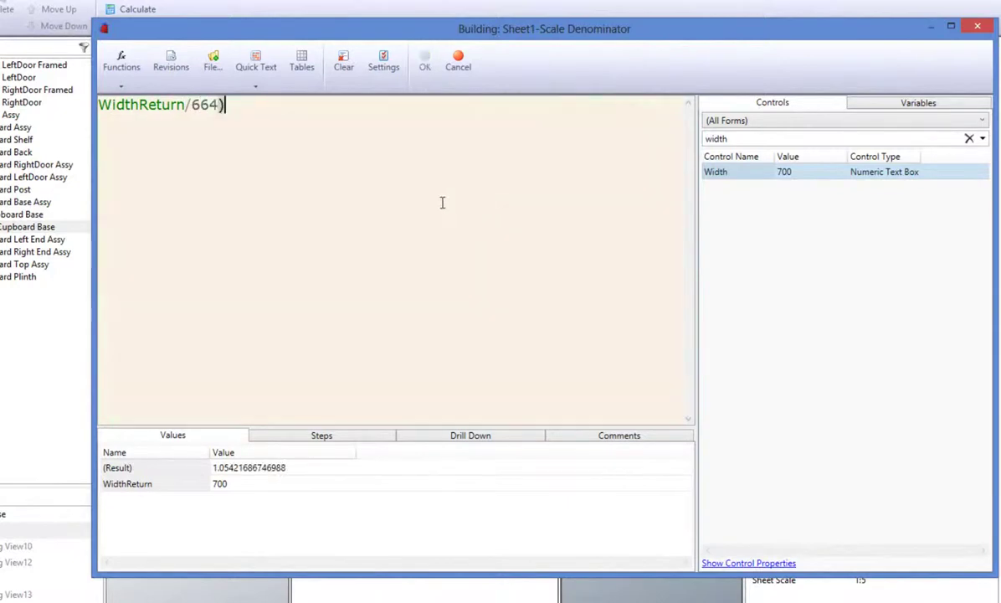
{"action": "left_click", "coordinate": [98, 105]}
{"action": "type", "text": "("}
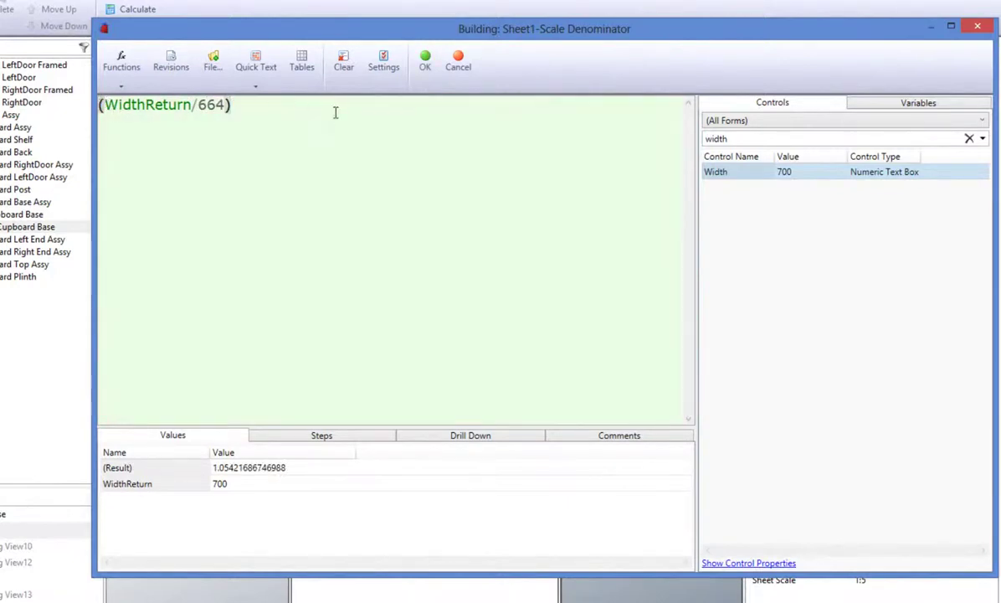
{"action": "type", "text": "*5"}
{"action": "key", "text": "ctrl+a"}
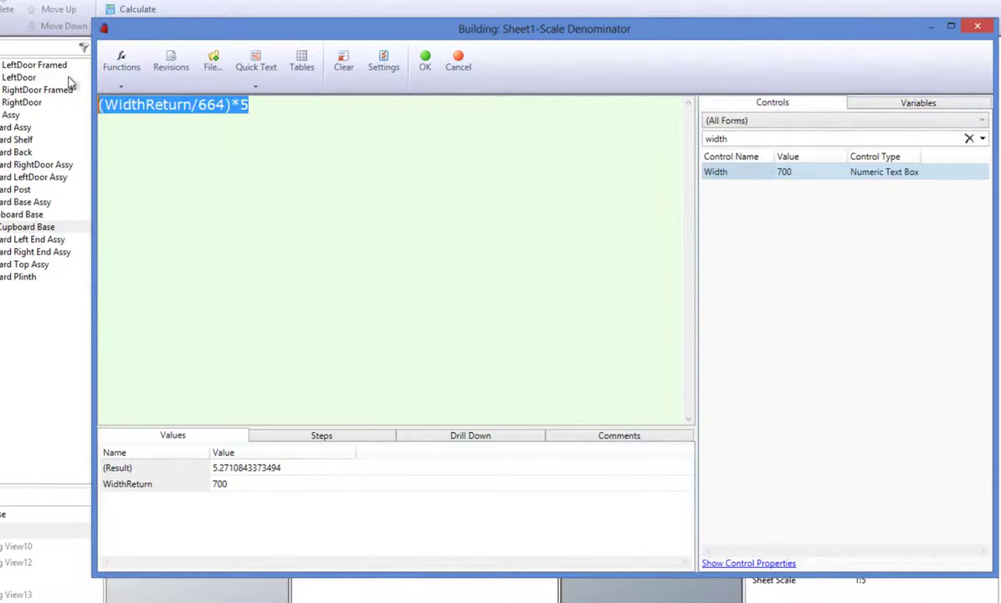
- Wrap the formula in RoundUp with 0 digits and accept the rule, now evaluating to 6
{"action": "left_click", "coordinate": [122, 88]}
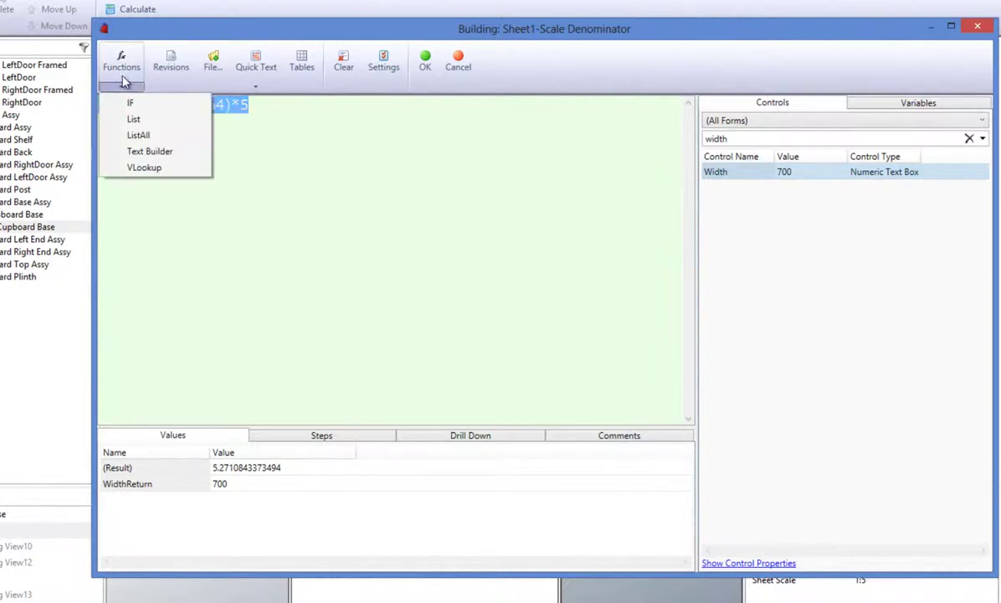
{"action": "left_click", "coordinate": [126, 74]}
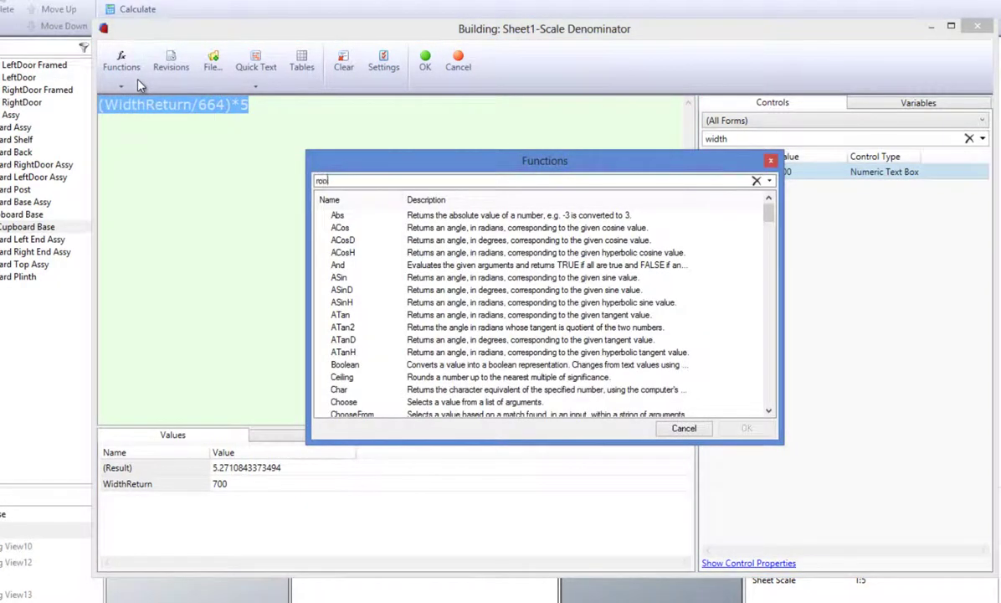
{"action": "type", "text": "round"}
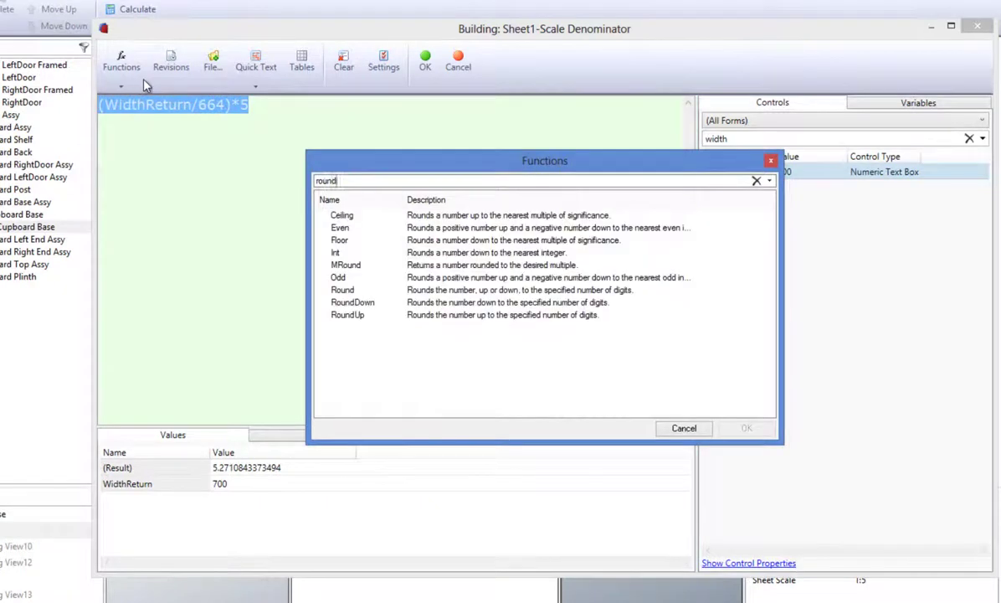
{"action": "left_click", "coordinate": [347, 315]}
{"action": "left_click", "coordinate": [746, 427]}
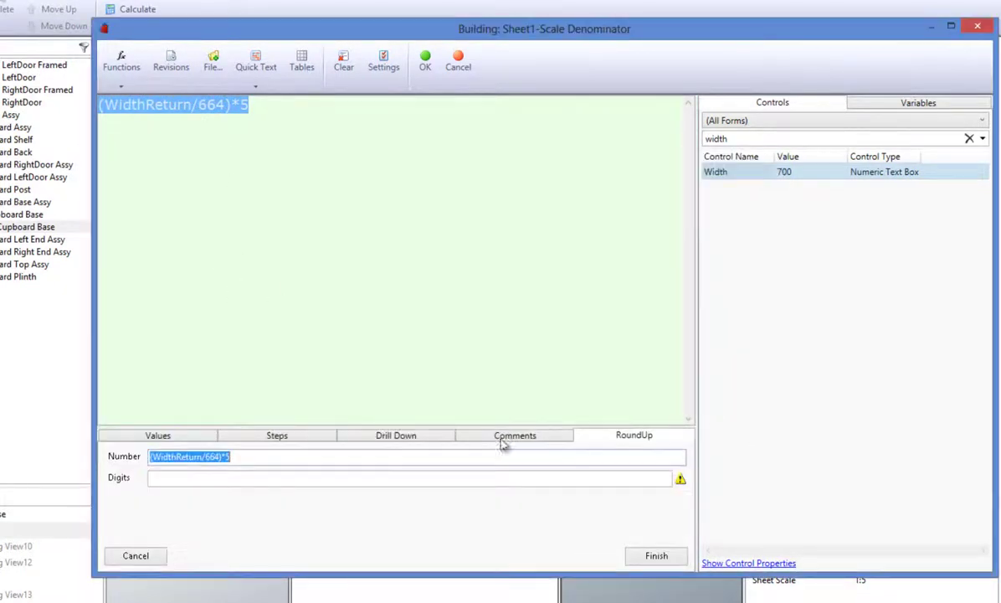
{"action": "left_click", "coordinate": [326, 479]}
{"action": "type", "text": "0"}
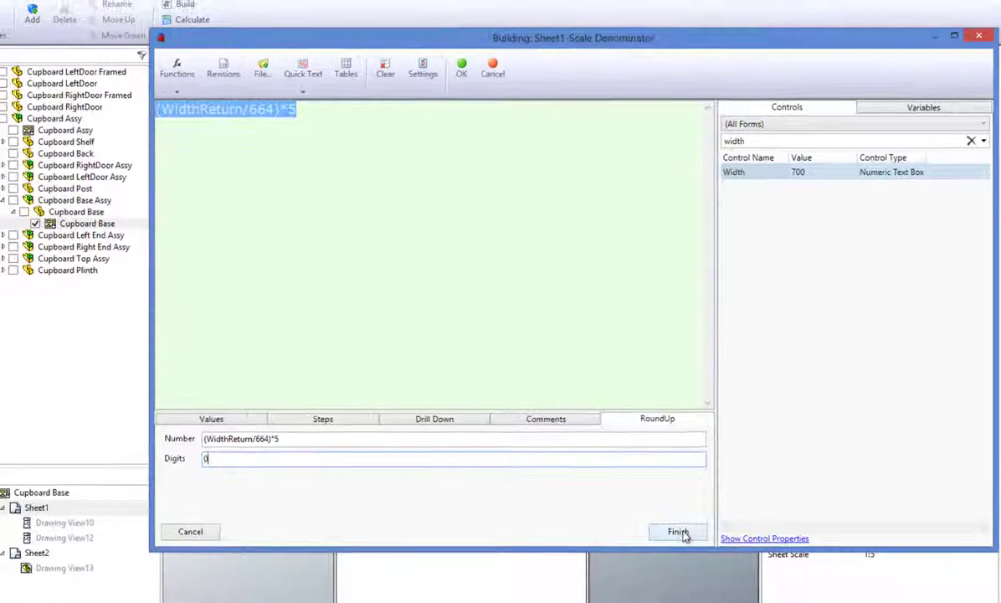
{"action": "left_click", "coordinate": [678, 533]}
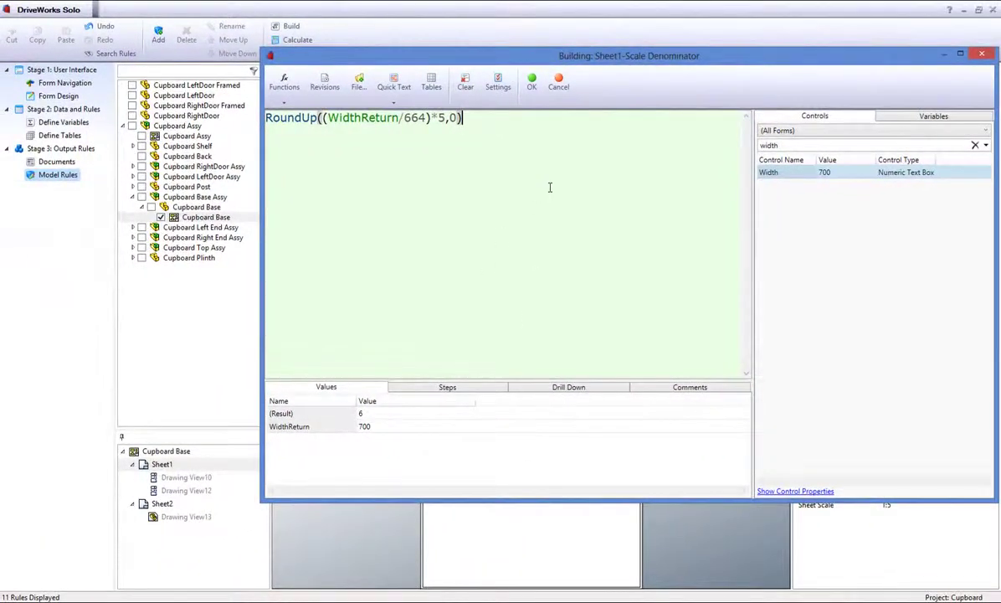
{"action": "left_click", "coordinate": [532, 81]}
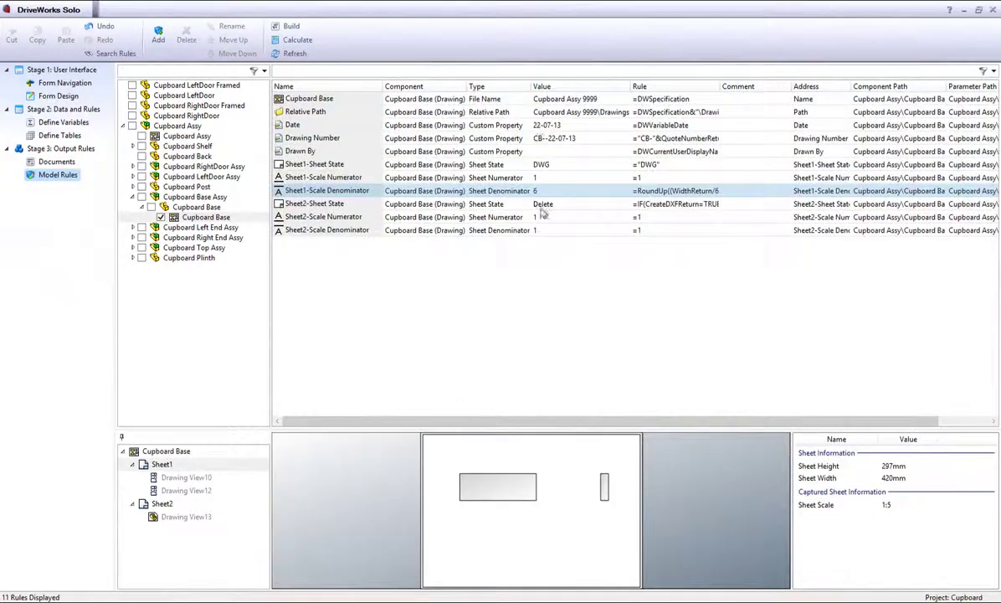
- Close the DriveWorks Solo rules window to return to the Cupboard Base drawing's Sheet1
{"action": "left_click", "coordinate": [978, 9]}
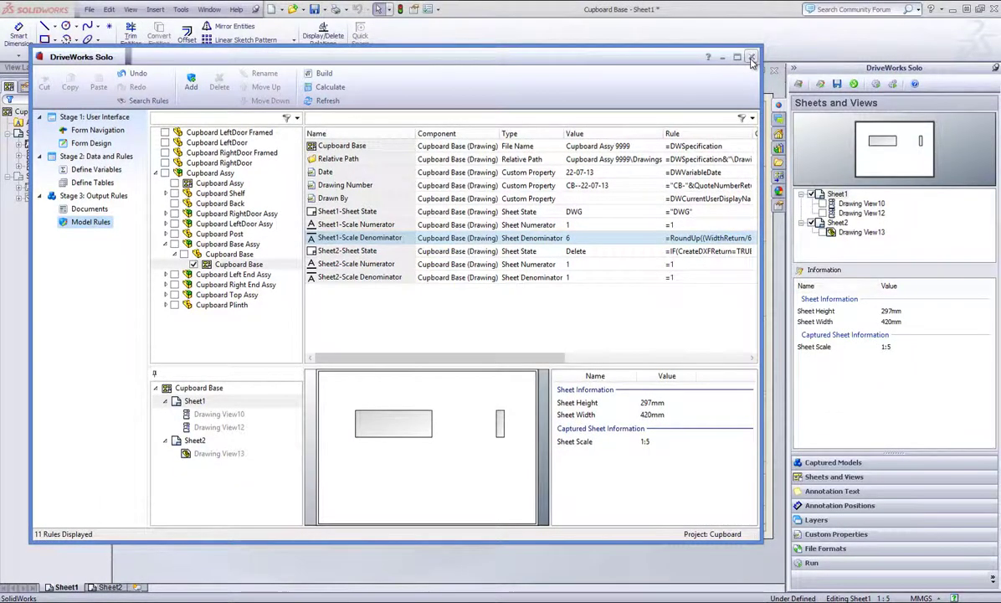
{"action": "left_click", "coordinate": [752, 59]}
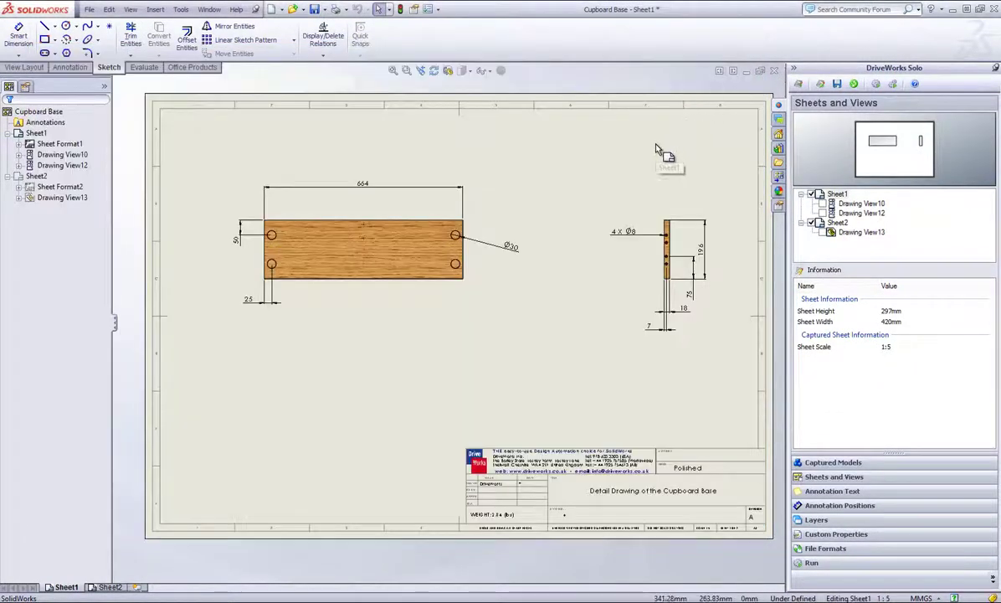